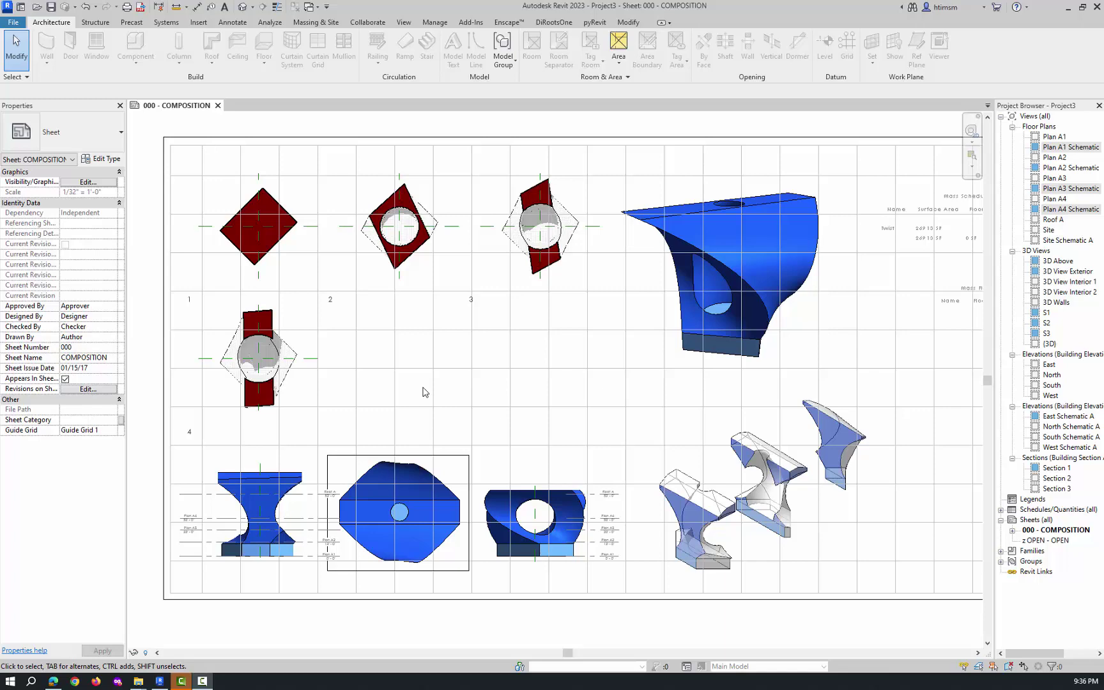
Step: Open the project's {3D} view without saving, and open the Twist mass's family for editing in the family's own {3D} view
{"action": "double_click", "coordinate": [586, 288]}
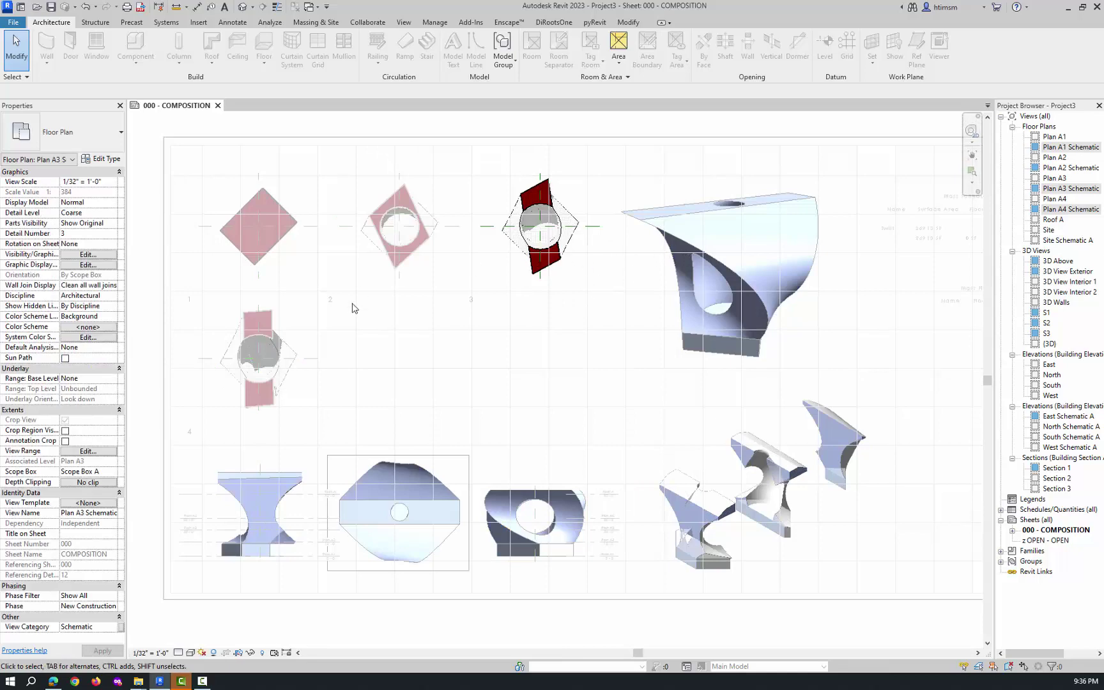
{"action": "double_click", "coordinate": [387, 349]}
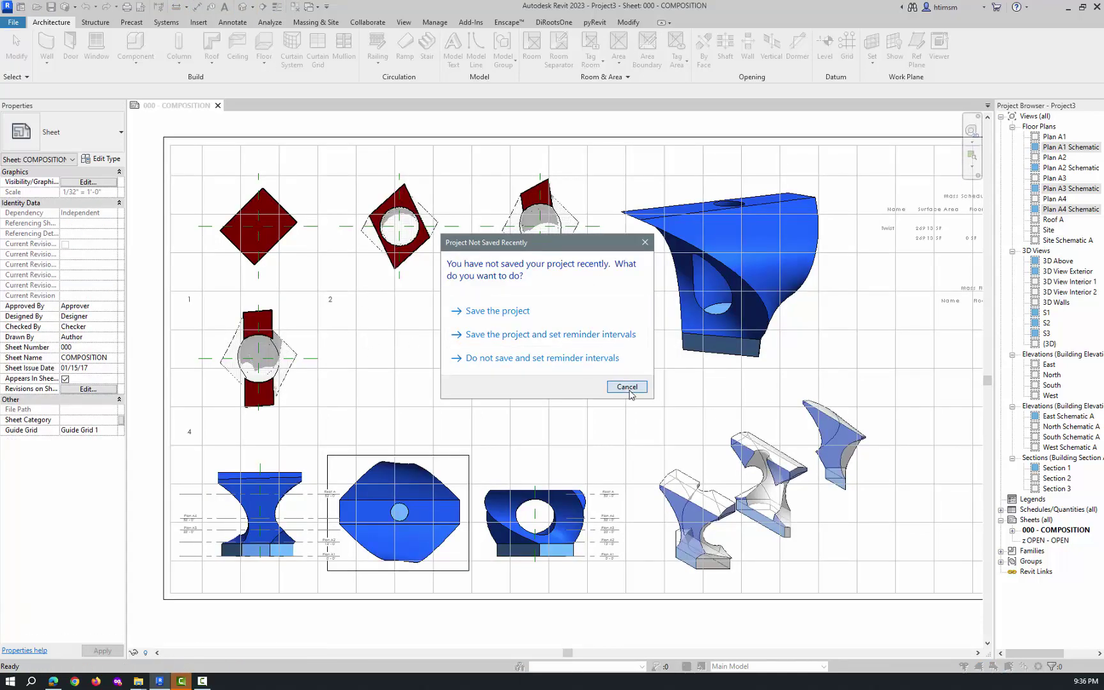
{"action": "left_click", "coordinate": [626, 386]}
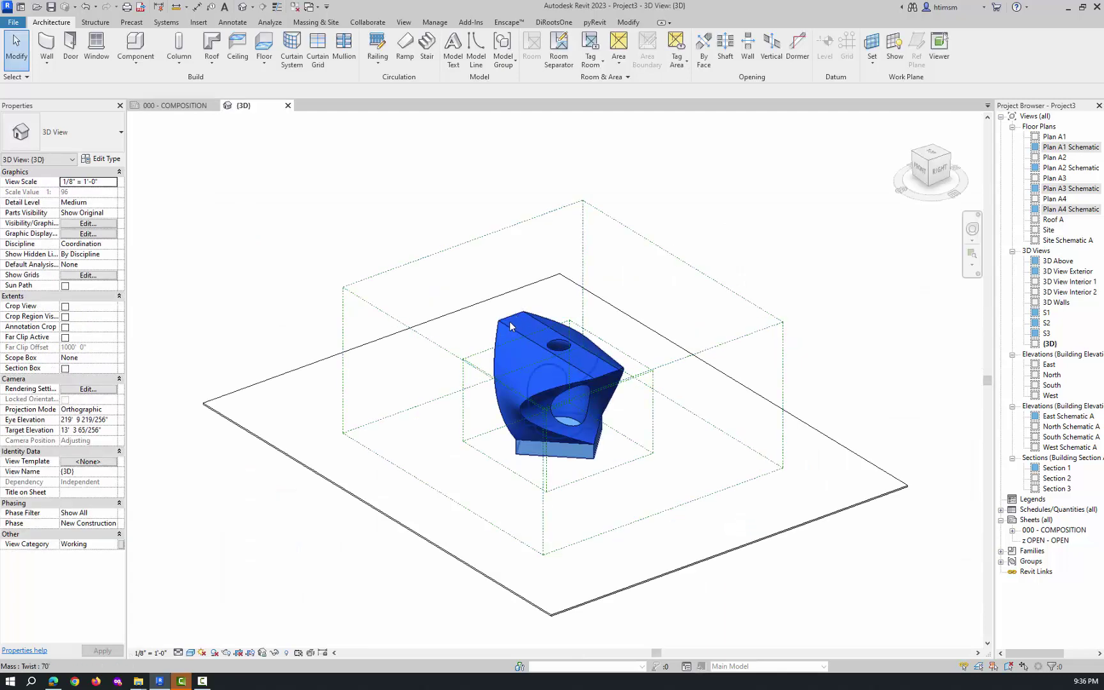
{"action": "left_click", "coordinate": [511, 327]}
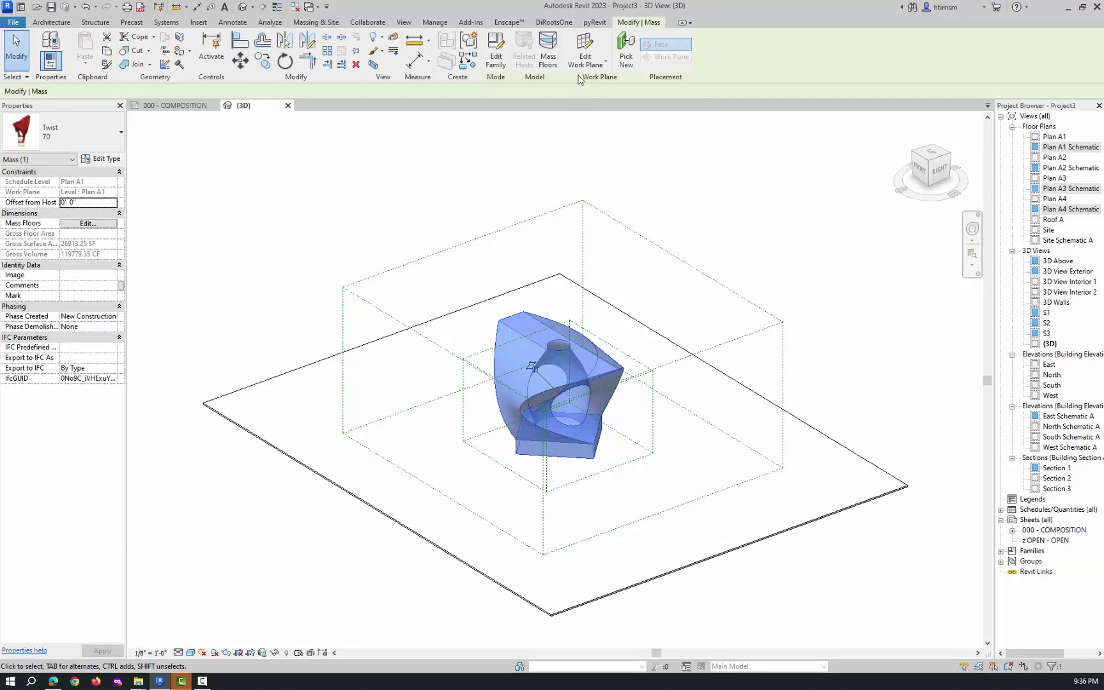
{"action": "left_click", "coordinate": [496, 56]}
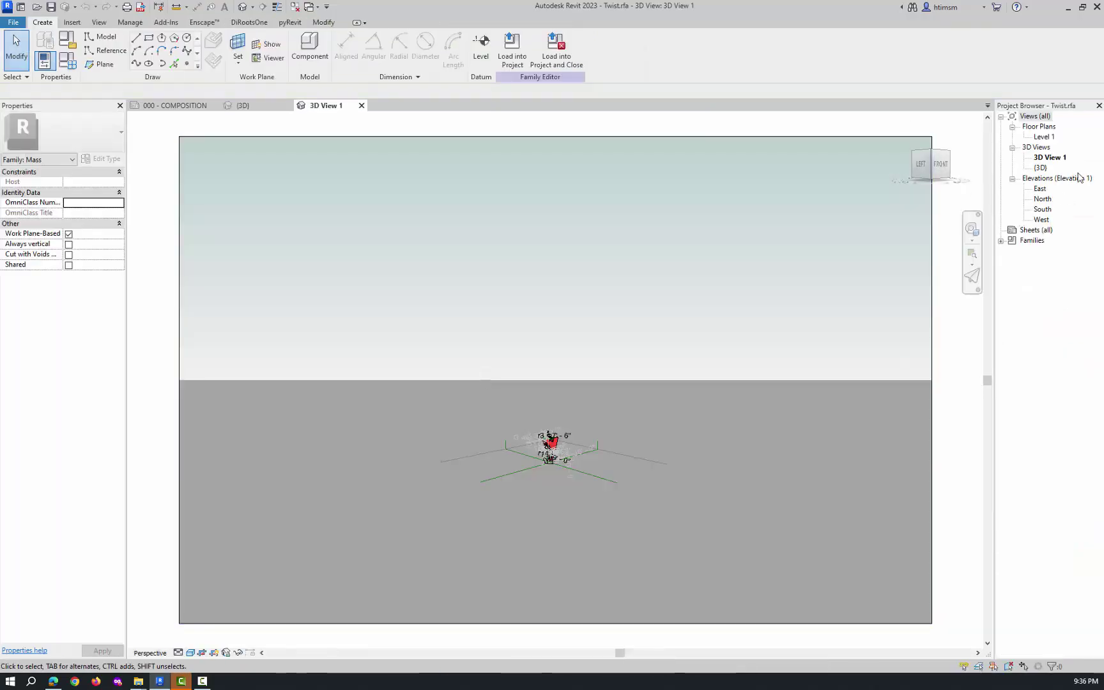
{"action": "double_click", "coordinate": [1040, 168]}
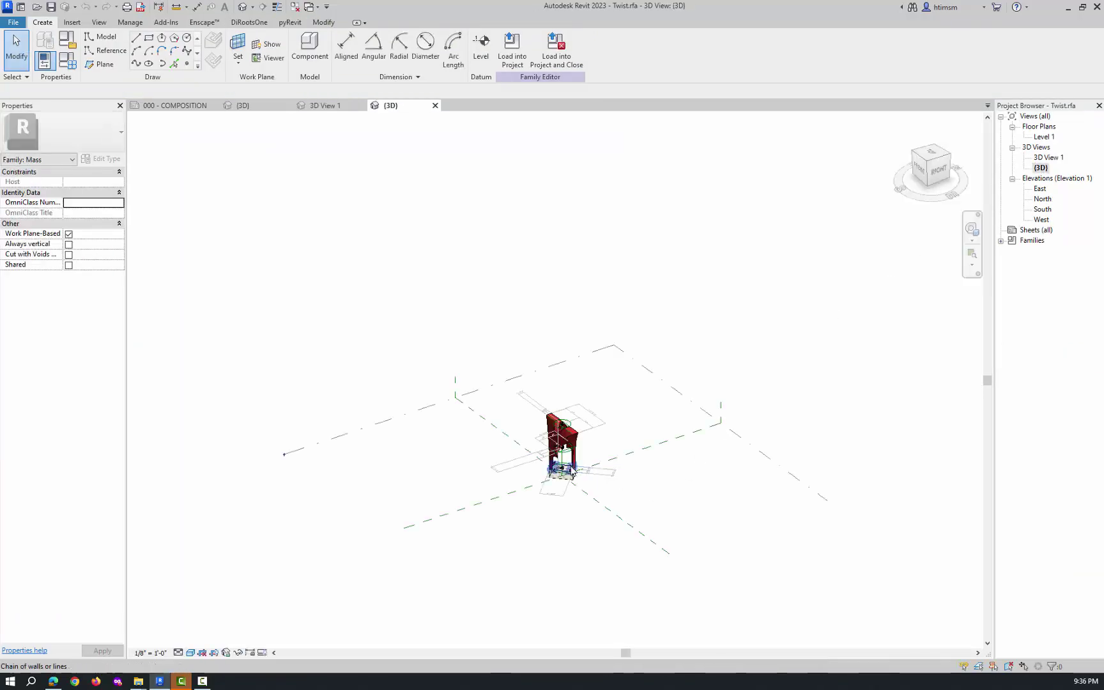
{"action": "scroll", "coordinate": [571, 450], "scroll_direction": "up", "scroll_amount": 10}
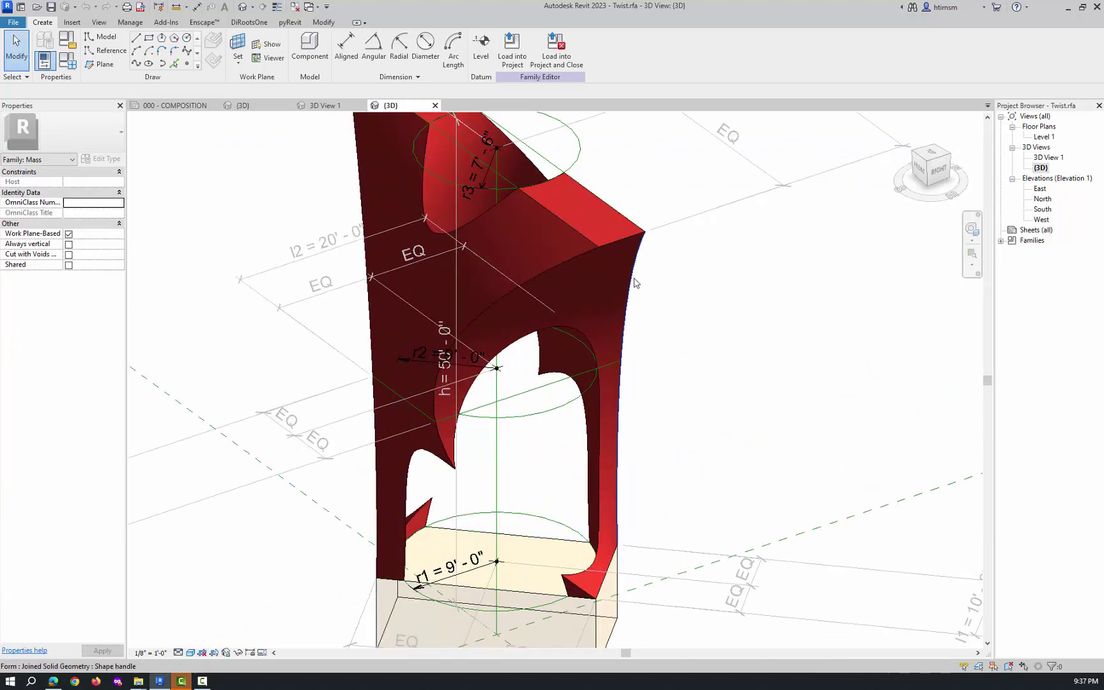
{"action": "left_click", "coordinate": [636, 283]}
{"action": "left_click", "coordinate": [603, 182]}
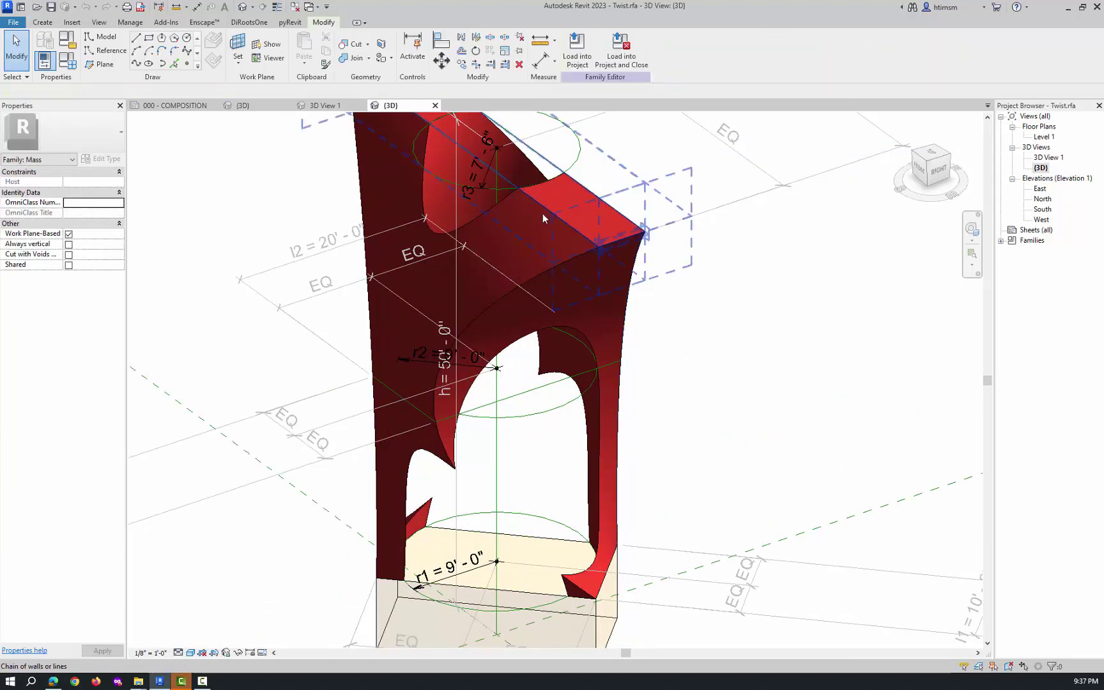
{"action": "key", "text": "Escape"}
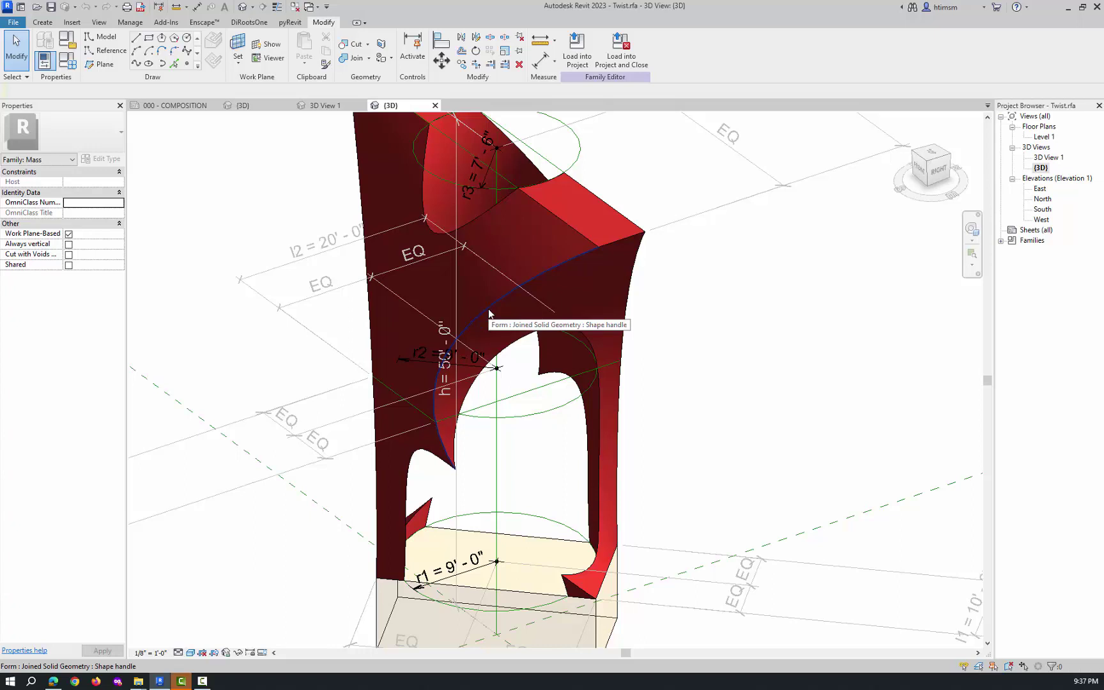
{"action": "key", "text": "Tab"}
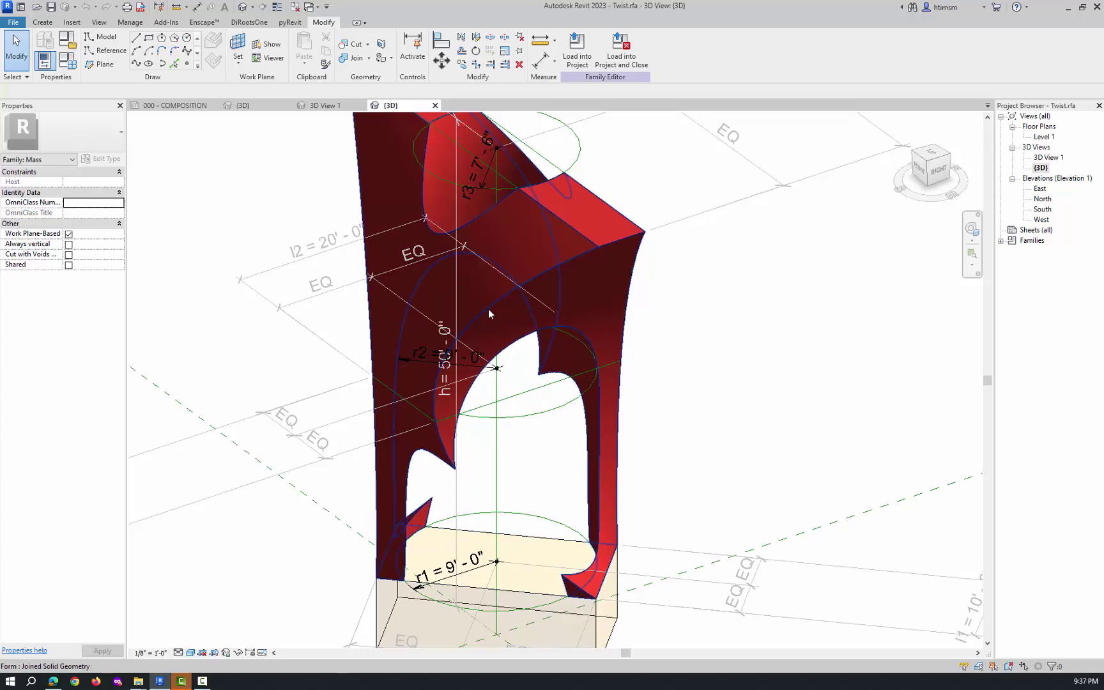
{"action": "key", "text": "Tab"}
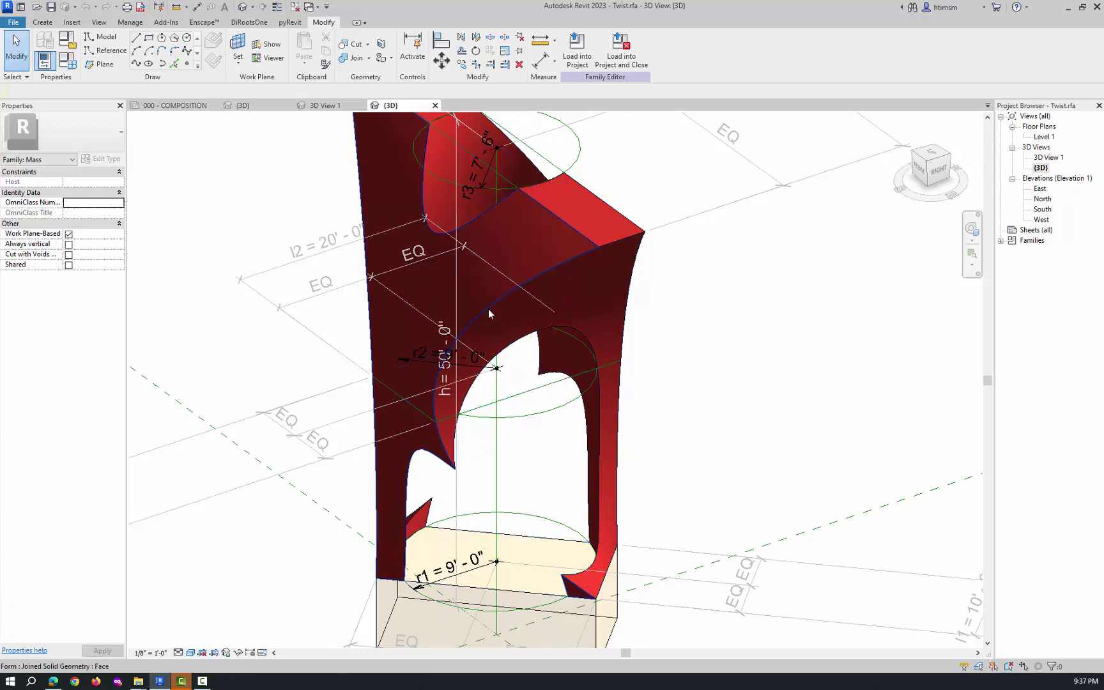
{"action": "key", "text": "Tab"}
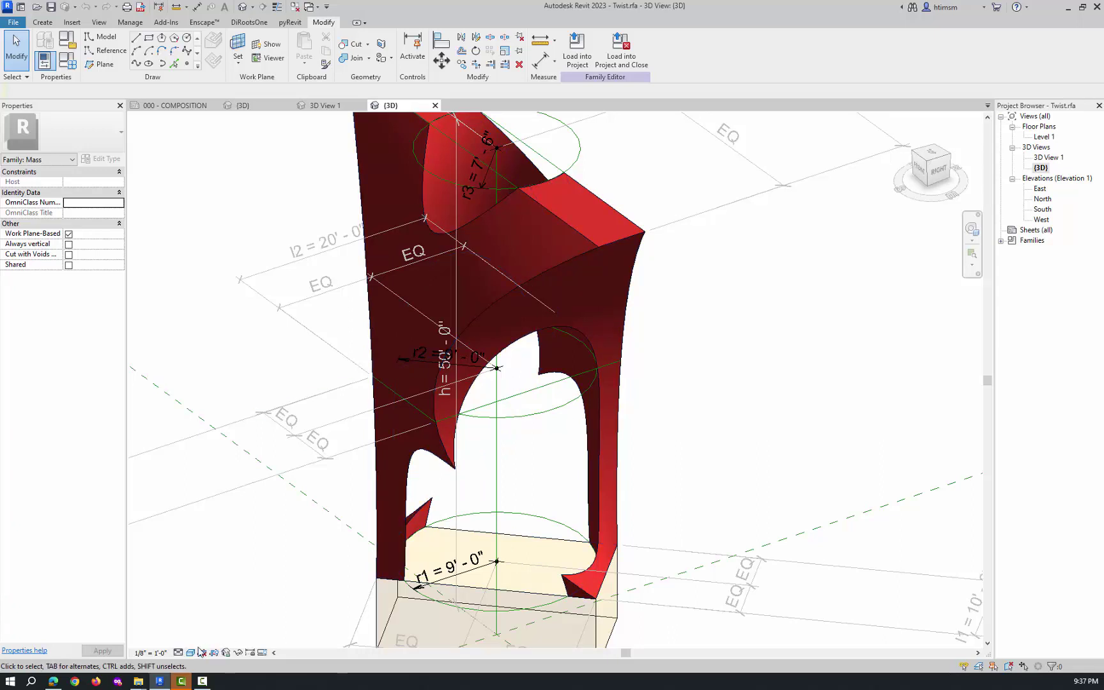
Step: Set the family view's visual style to Hidden Line and select the entire twisted upper form
{"action": "left_click", "coordinate": [190, 652]}
{"action": "left_click", "coordinate": [211, 606]}
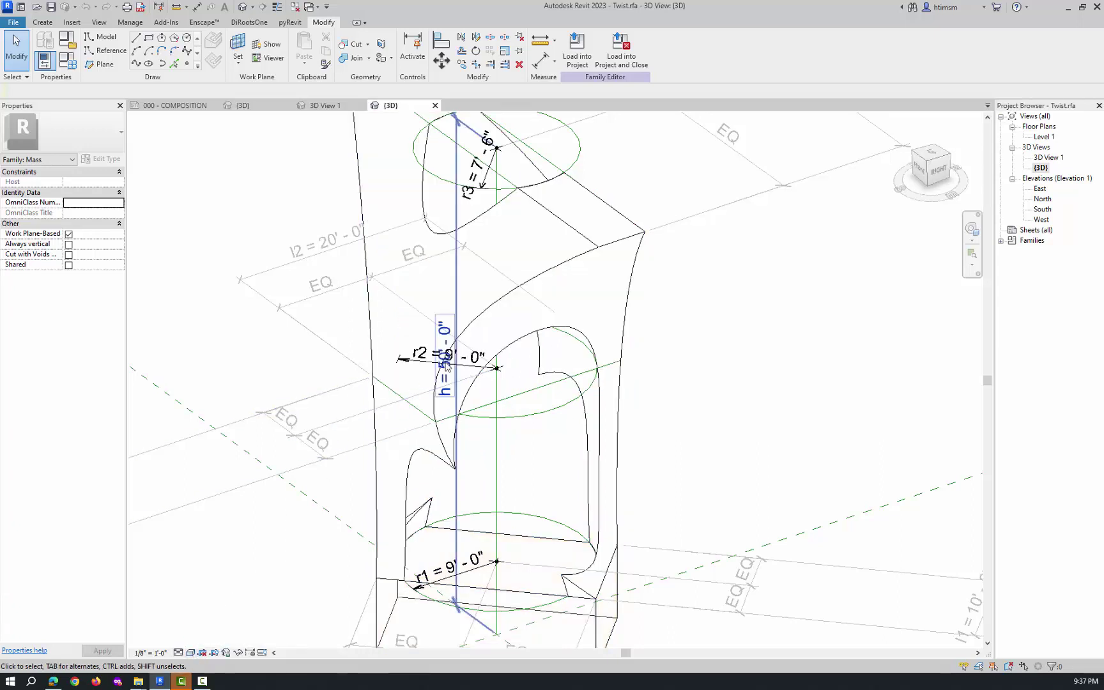
{"action": "key", "text": "Tab"}
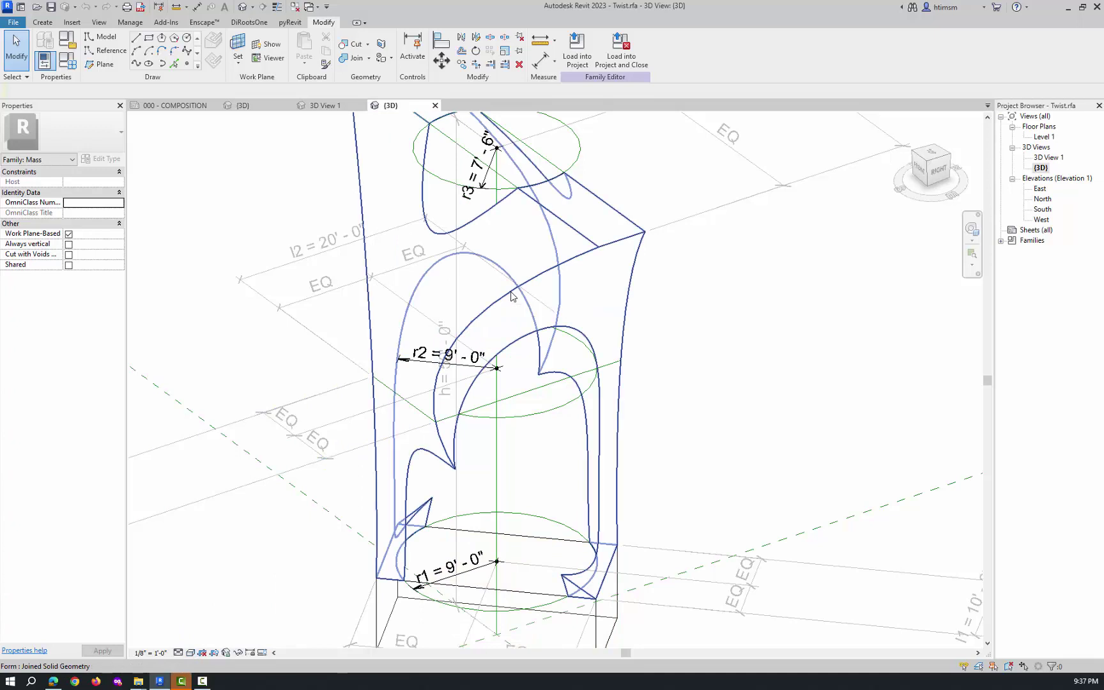
{"action": "left_click", "coordinate": [511, 296]}
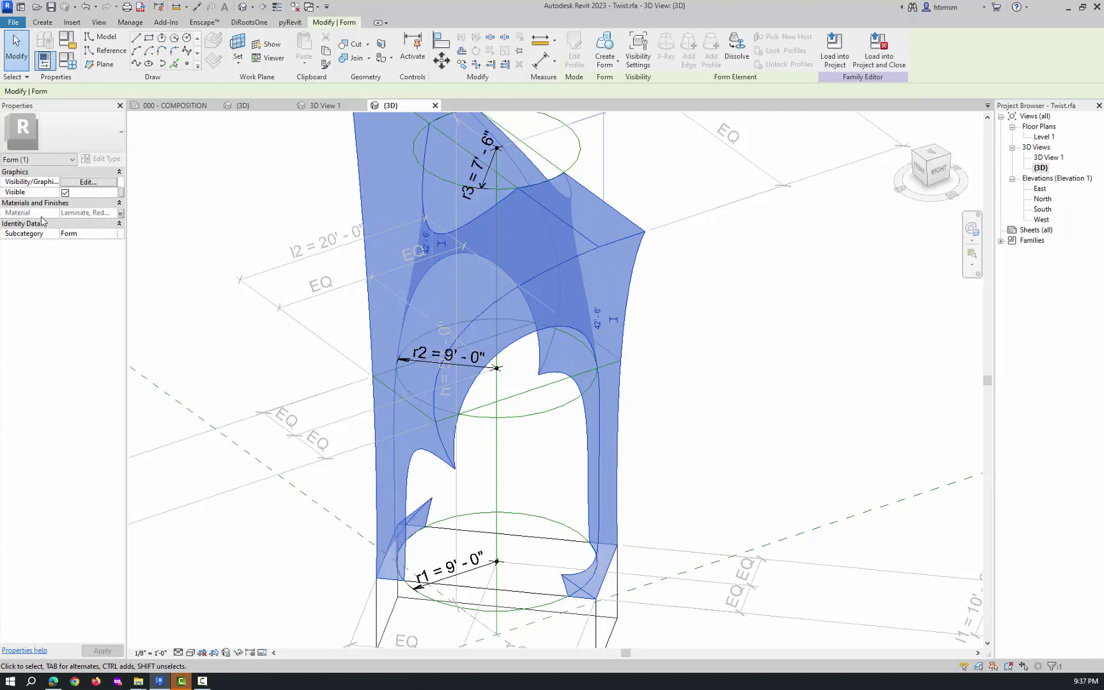
Step: Inspect the family parameter association of the form's Material and the settings for creating a new material parameter, leaving both unchanged
{"action": "left_click", "coordinate": [120, 219]}
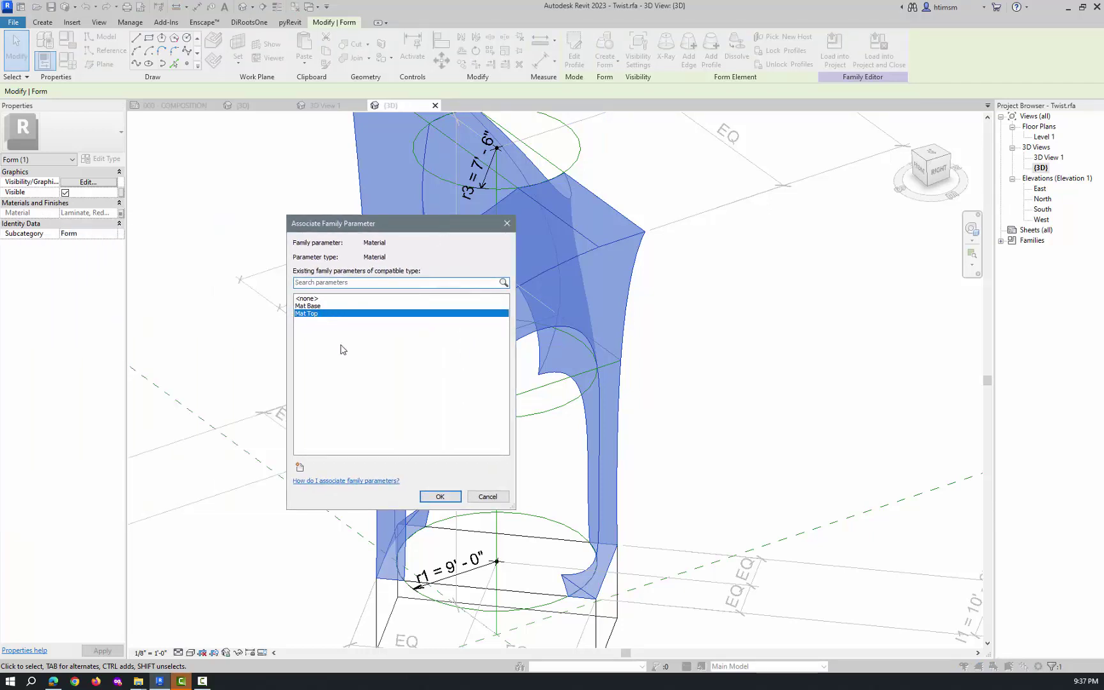
{"action": "left_click", "coordinate": [300, 468]}
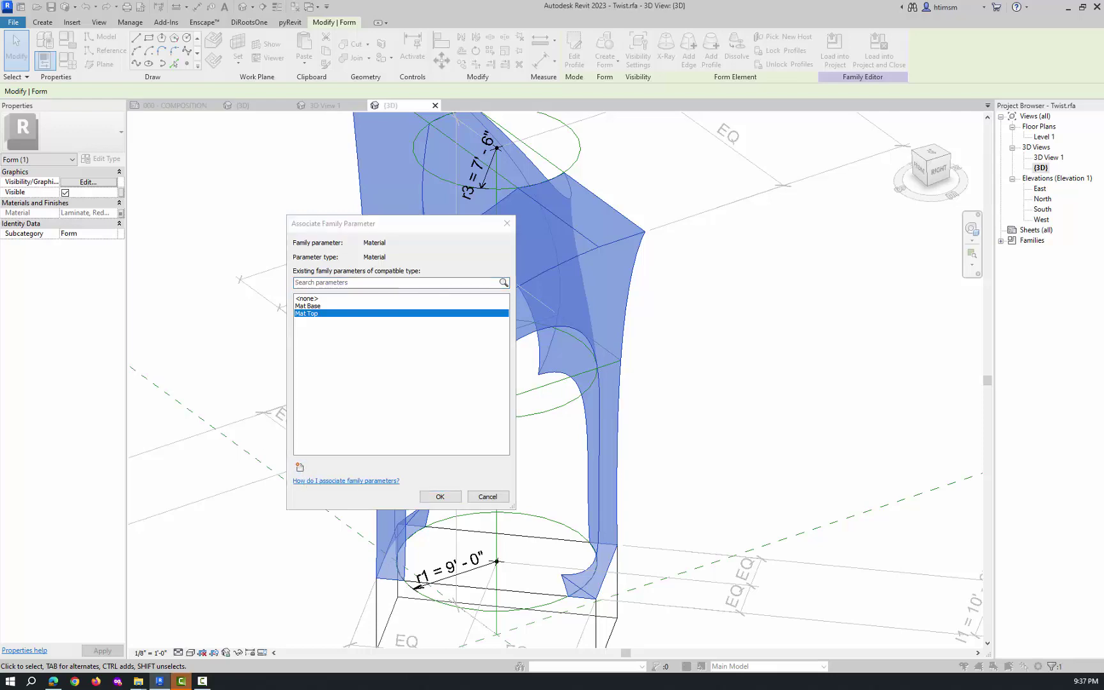
{"action": "left_click_drag", "start_coordinate": [594, 180], "coordinate": [797, 177]}
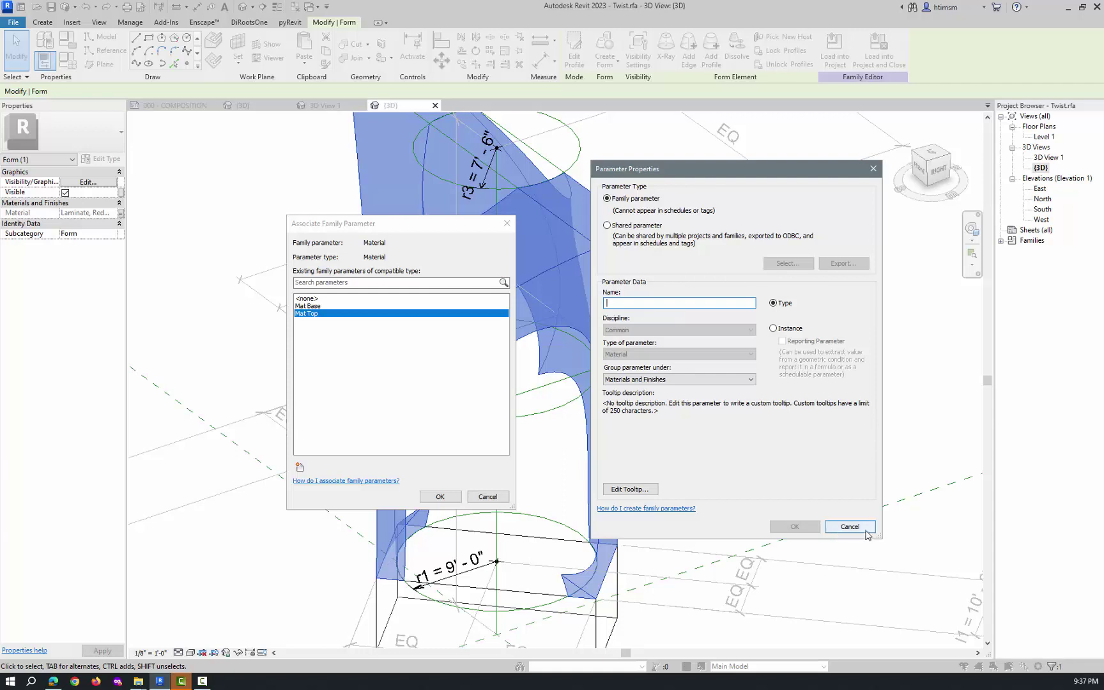
{"action": "left_click", "coordinate": [841, 531]}
{"action": "left_click", "coordinate": [499, 502]}
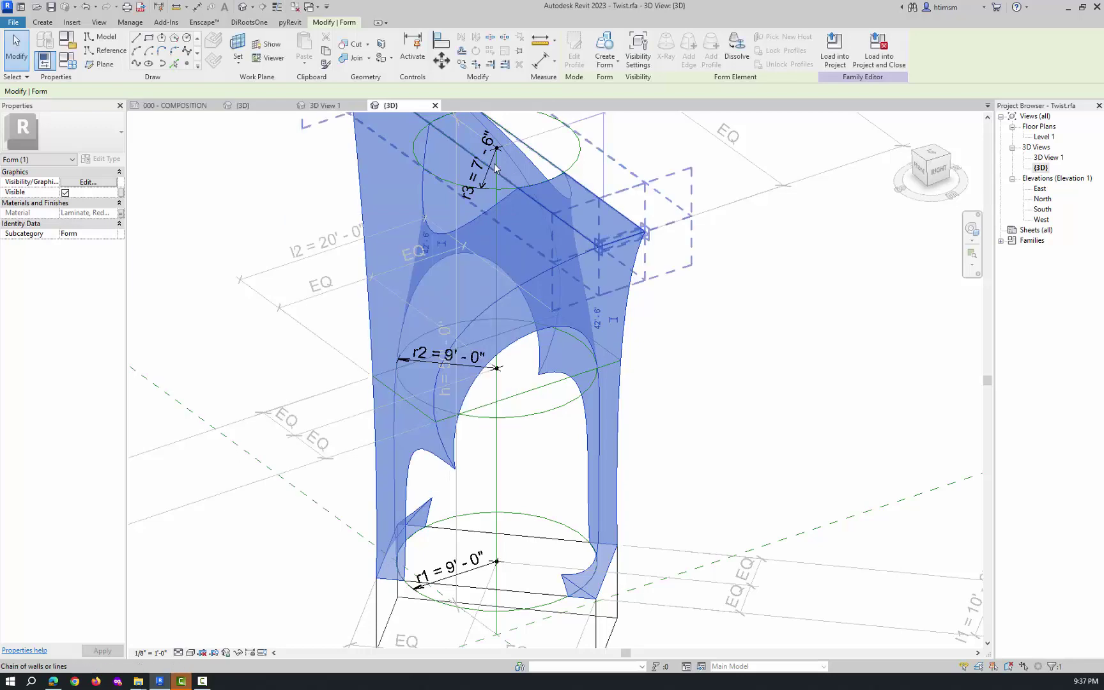
Step: Return to the project's {3D} view and open the Twist mass's Mat Top type parameter for material selection
{"action": "left_click", "coordinate": [251, 107]}
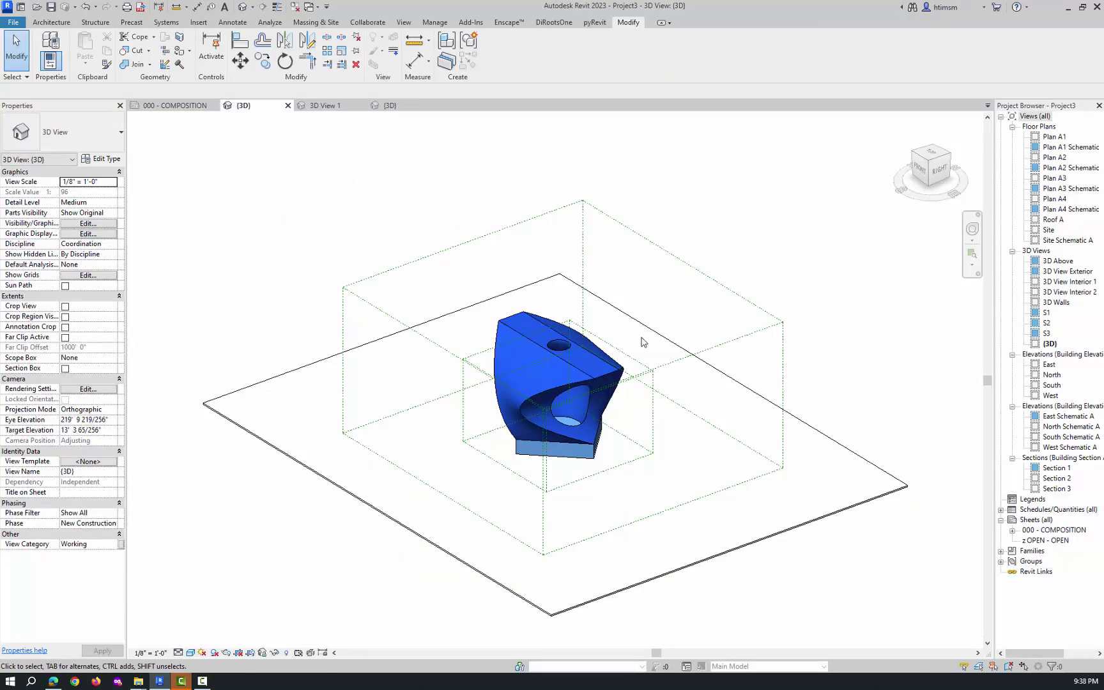
{"action": "scroll", "coordinate": [549, 345], "scroll_direction": "up", "scroll_amount": 2}
{"action": "scroll", "coordinate": [548, 347], "scroll_direction": "up", "scroll_amount": 1}
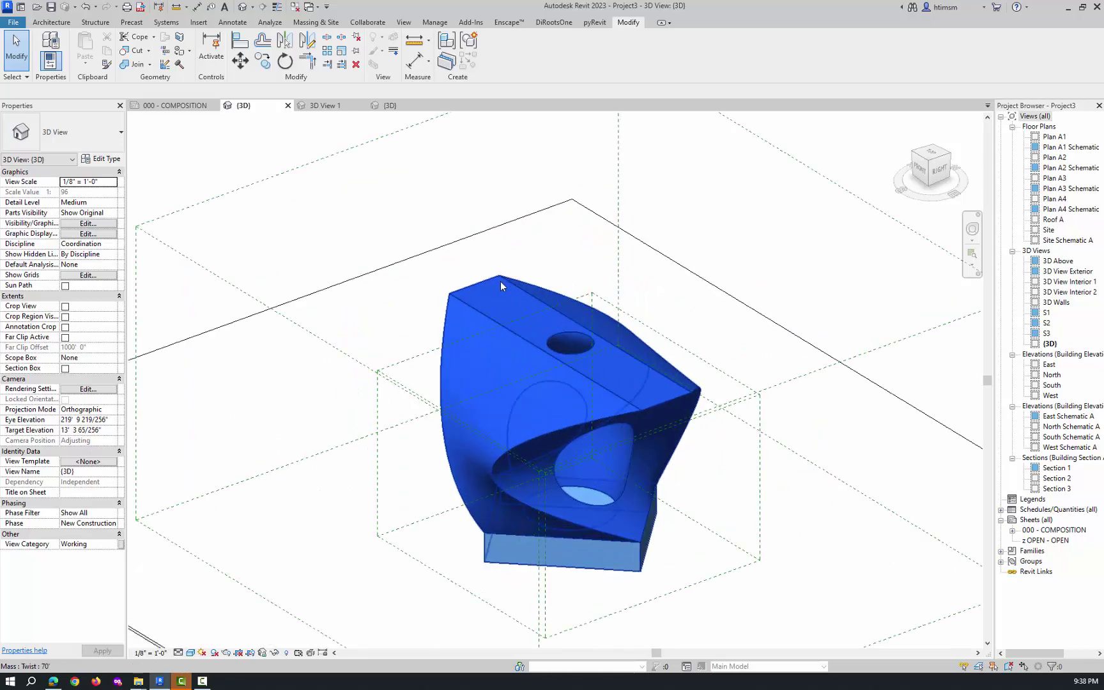
{"action": "left_click", "coordinate": [501, 281]}
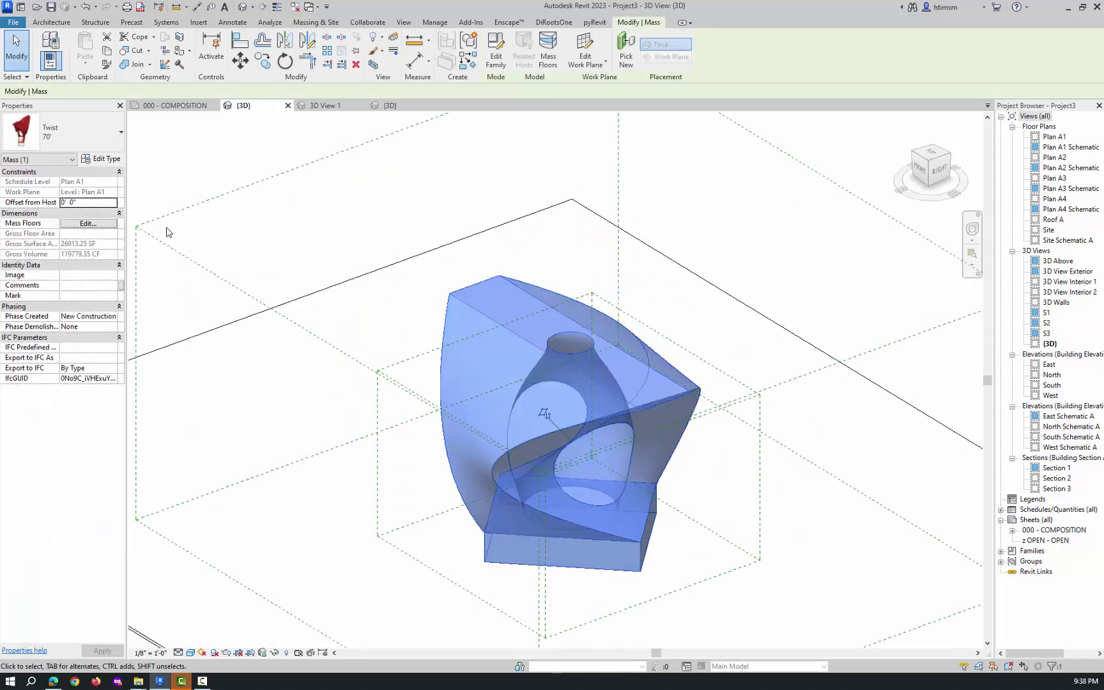
{"action": "left_click", "coordinate": [115, 163]}
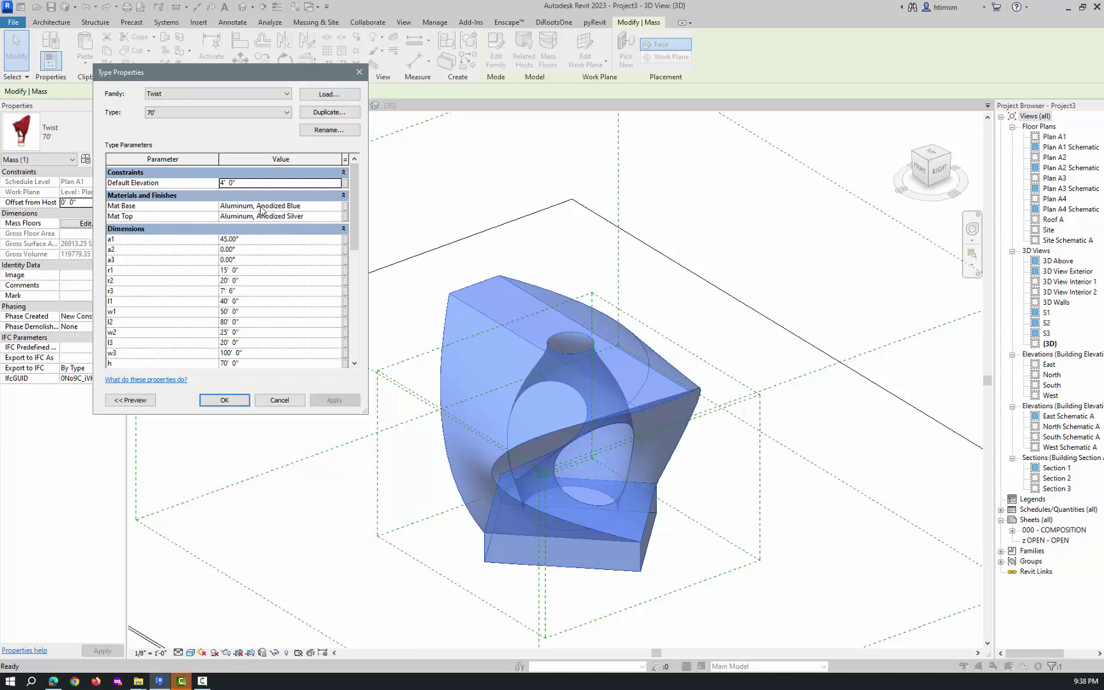
{"action": "left_click", "coordinate": [308, 217]}
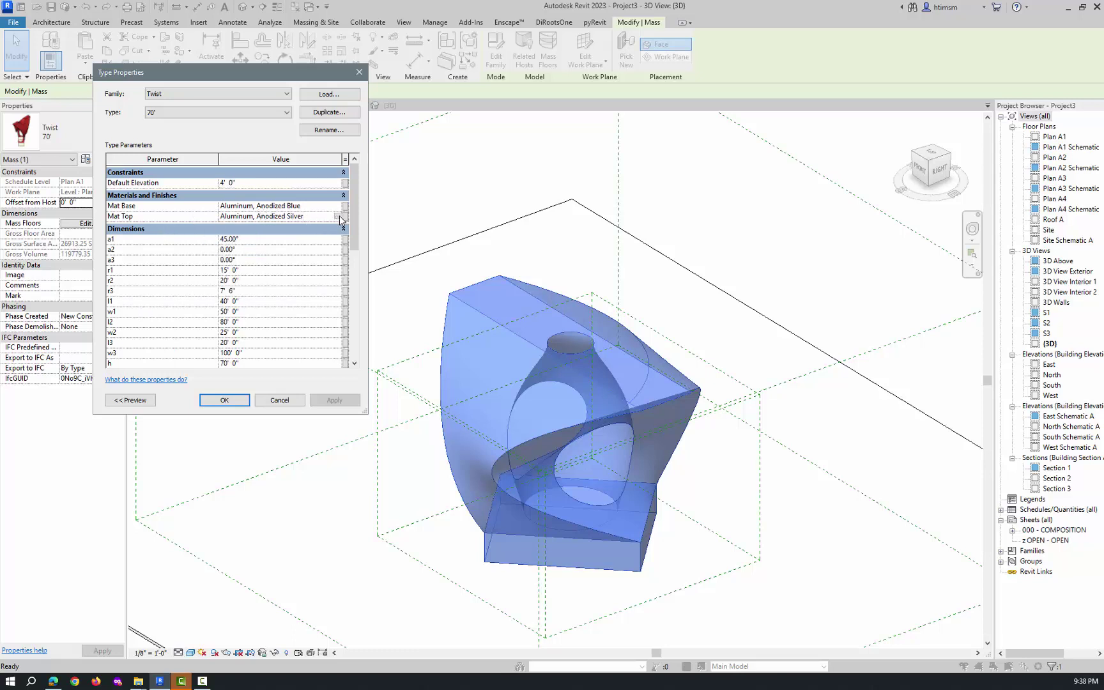
{"action": "left_click", "coordinate": [337, 216]}
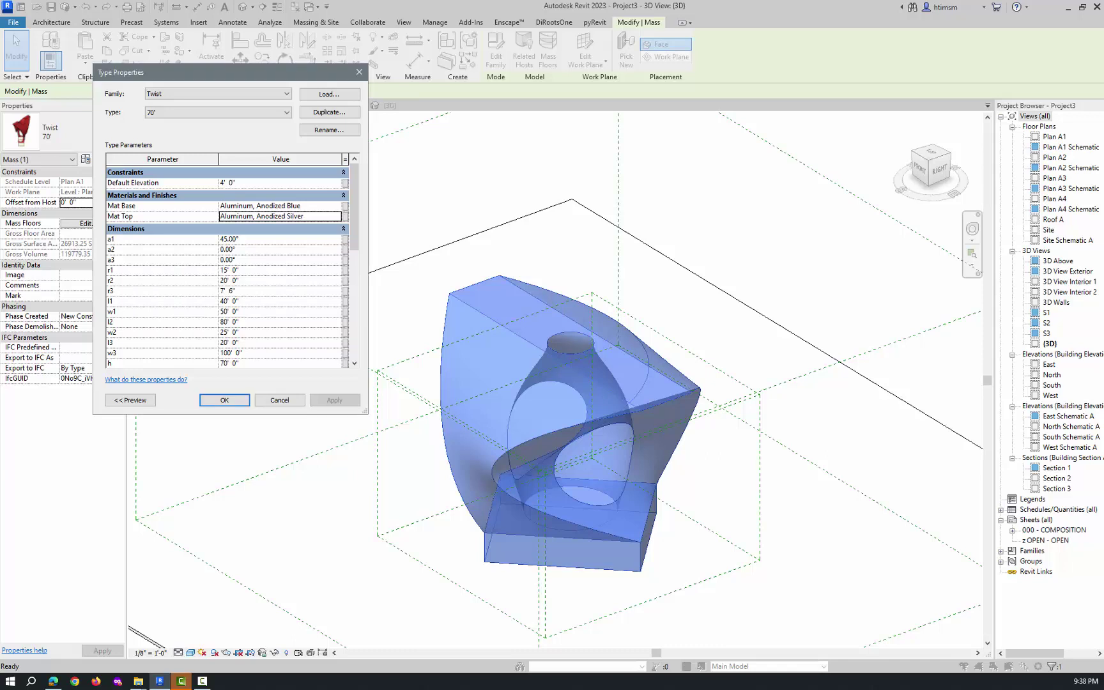
{"action": "left_click", "coordinate": [336, 216]}
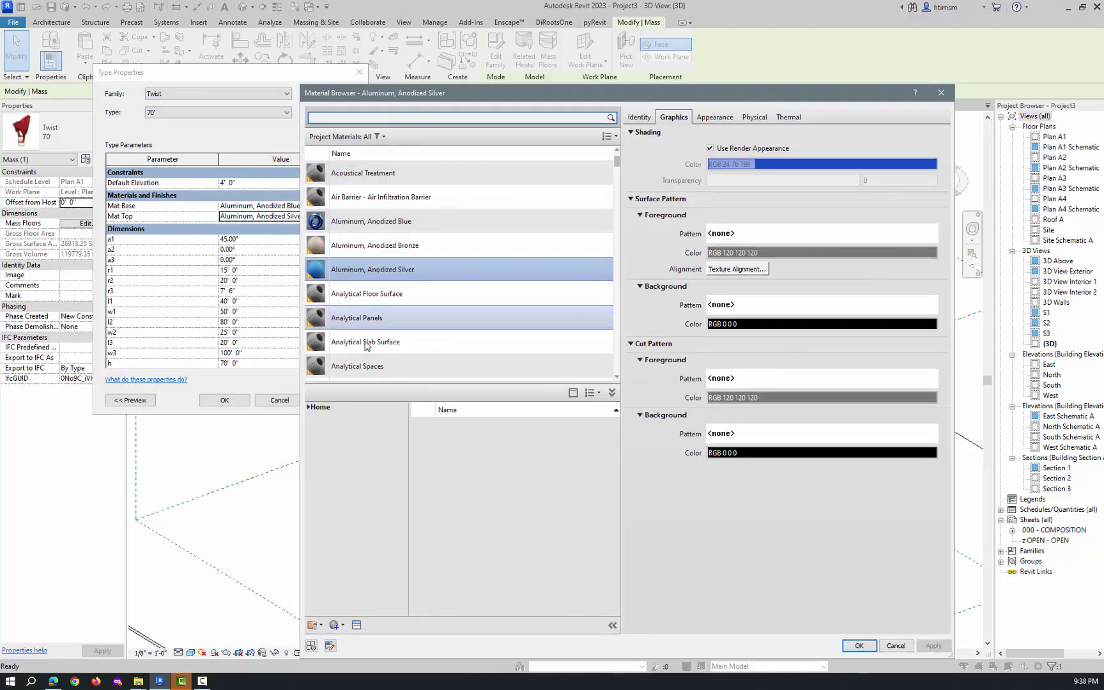
Step: Expand the Home material library and search the materials for "concrete"
{"action": "left_click", "coordinate": [308, 408]}
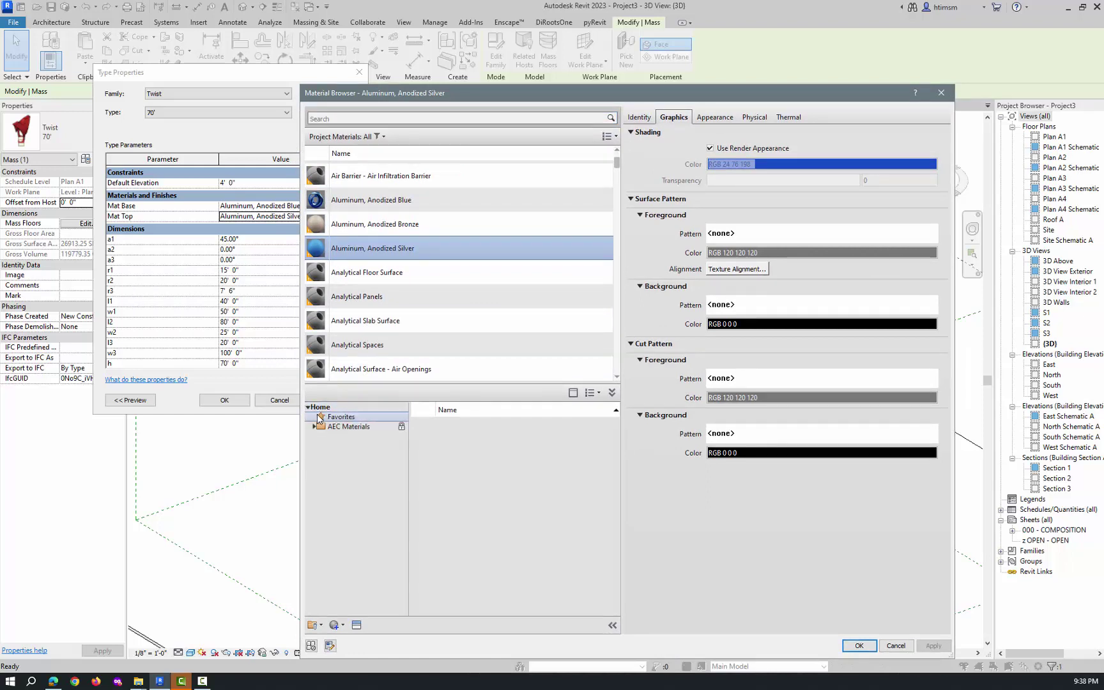
{"action": "left_click", "coordinate": [612, 392]}
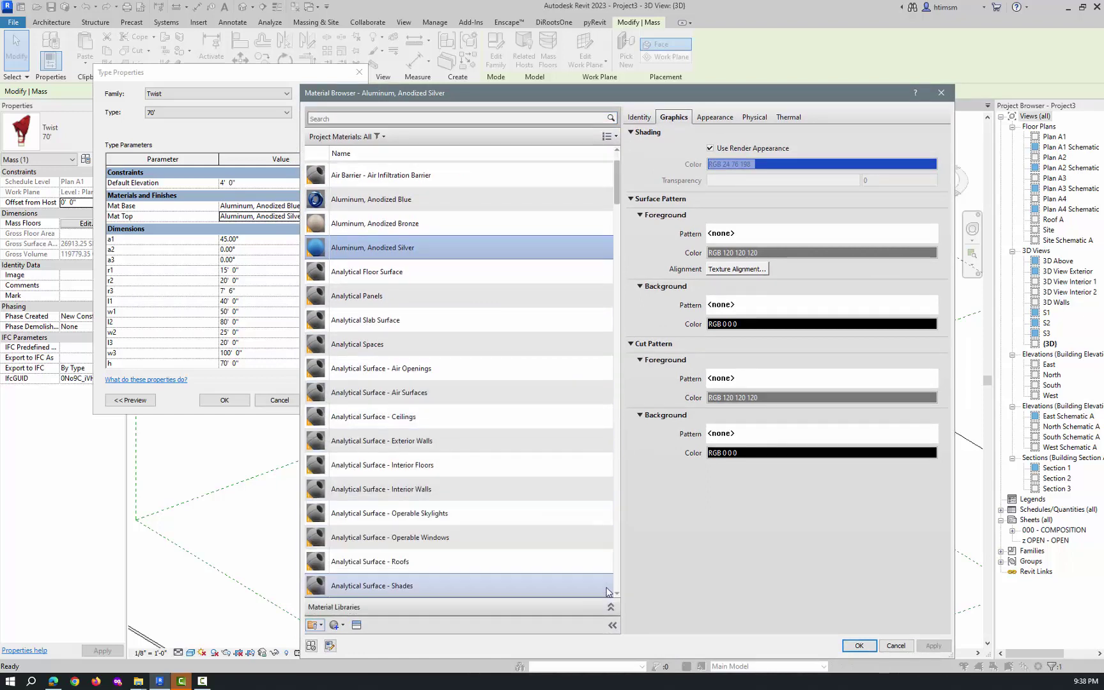
{"action": "left_click", "coordinate": [610, 607]}
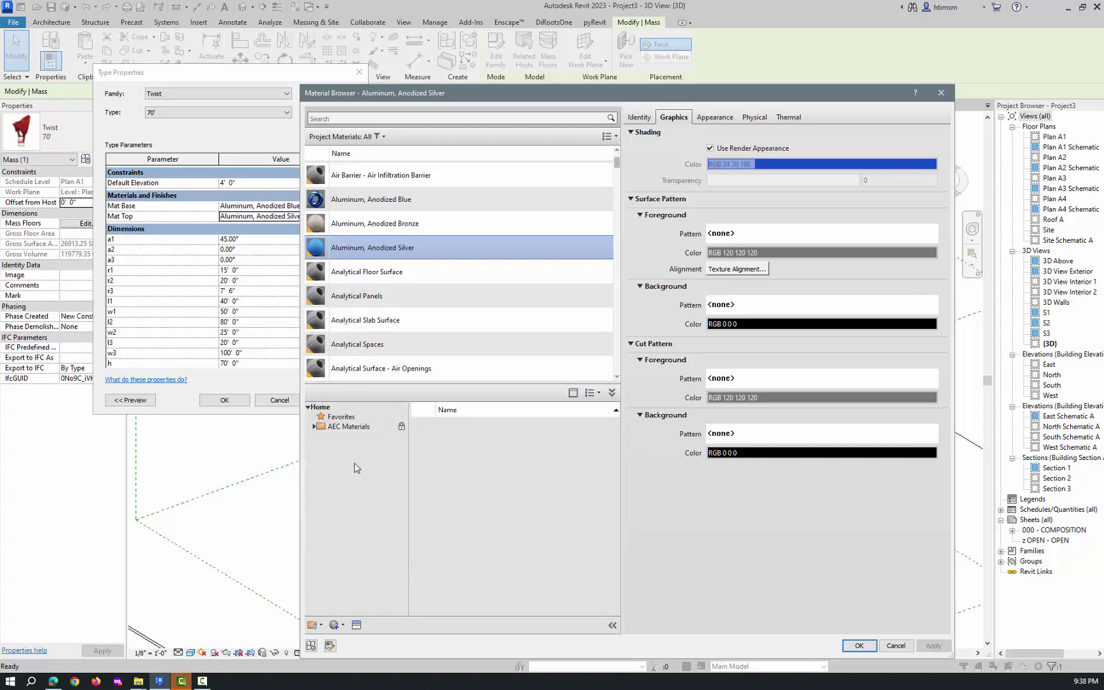
{"action": "left_click", "coordinate": [347, 118]}
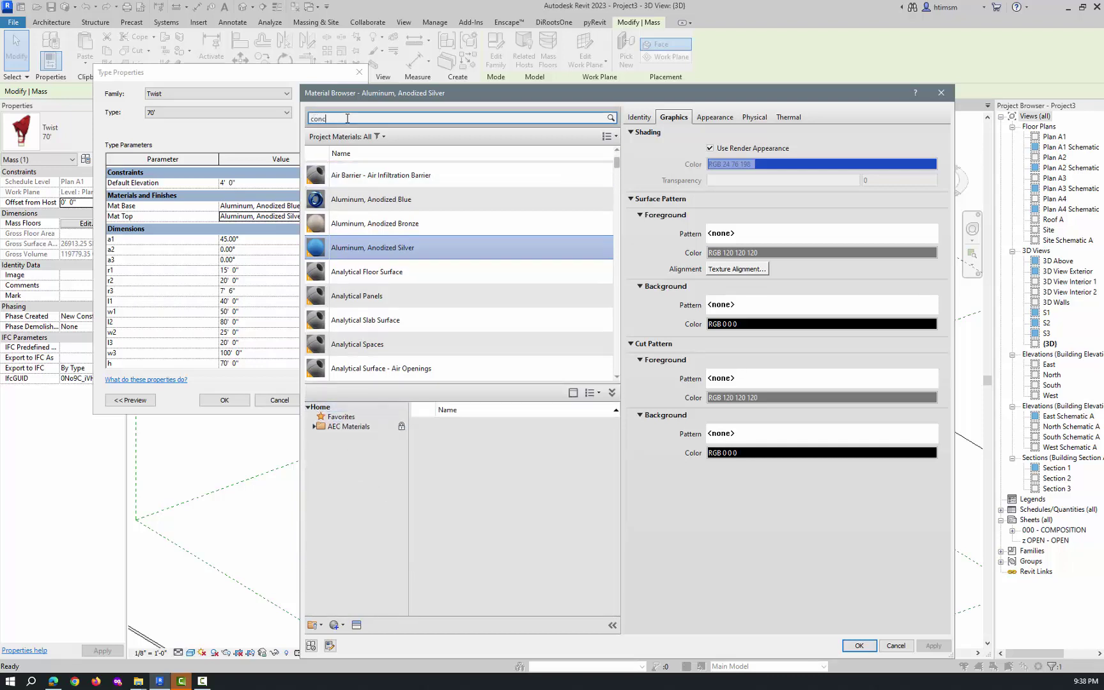
{"action": "type", "text": "concrete"}
{"action": "key", "text": "Return"}
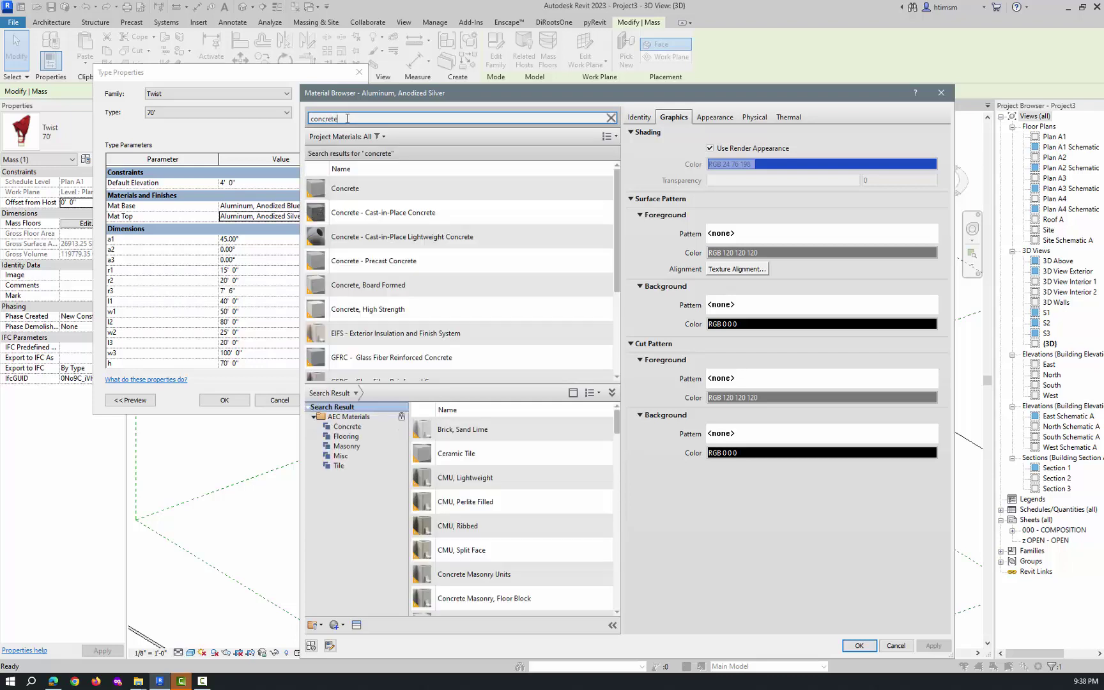
Step: Assign Concrete, Board Formed to Mat Top after viewing its appearance settings, accept the type changes and deselect the mass
{"action": "left_click", "coordinate": [416, 289]}
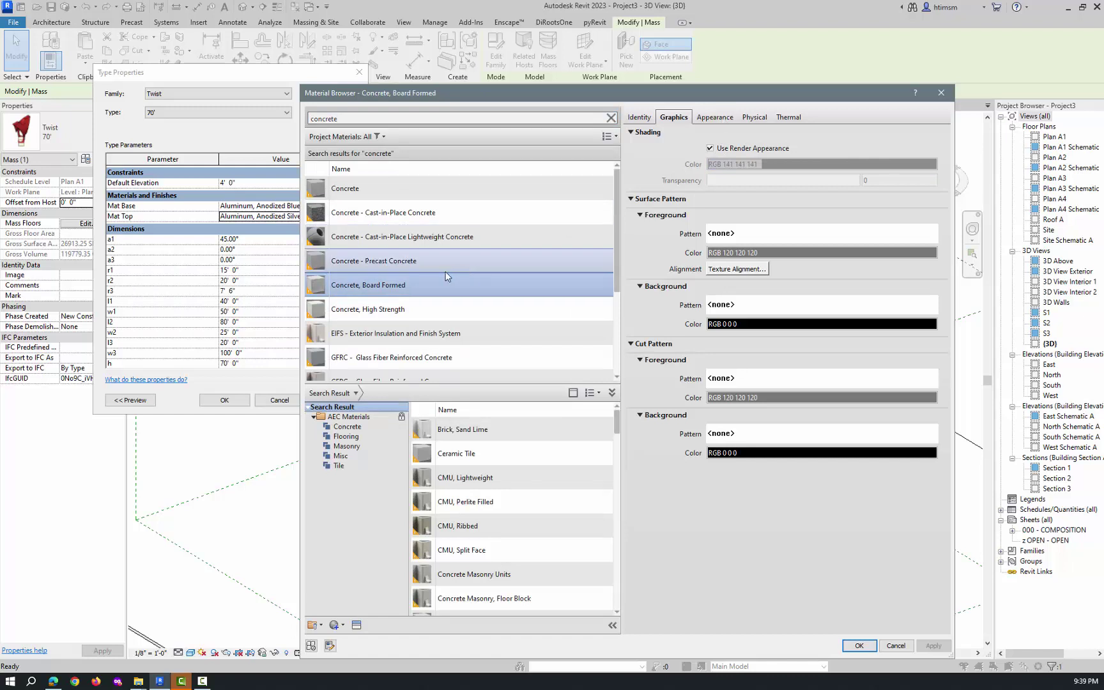
{"action": "left_click", "coordinate": [716, 118]}
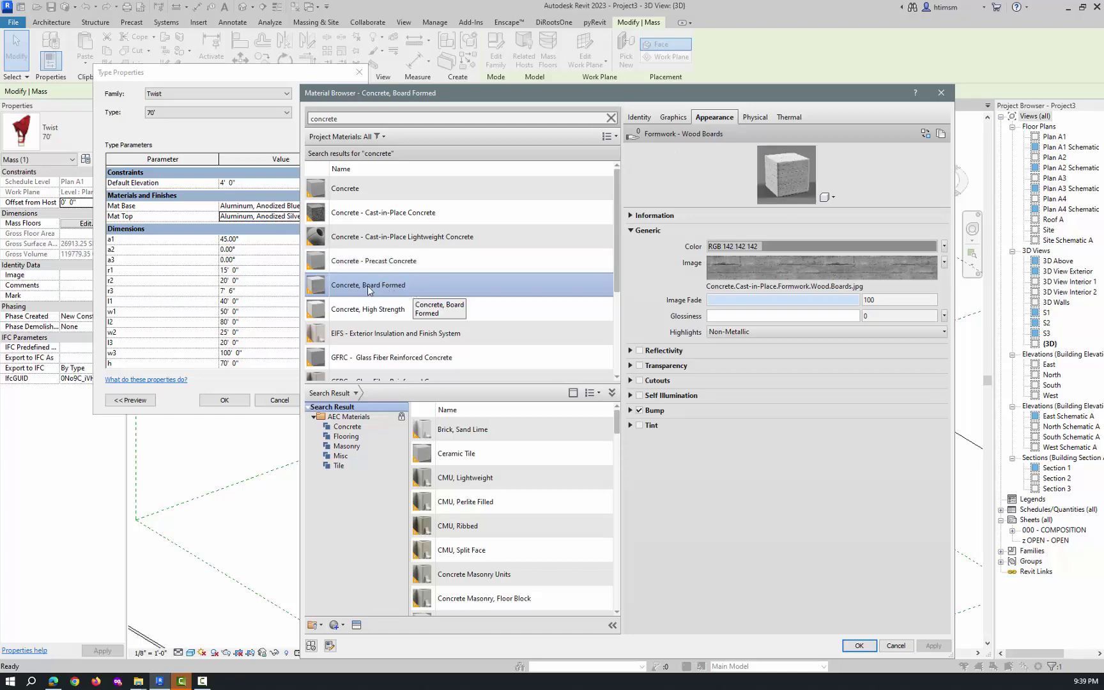
{"action": "left_click", "coordinate": [860, 645]}
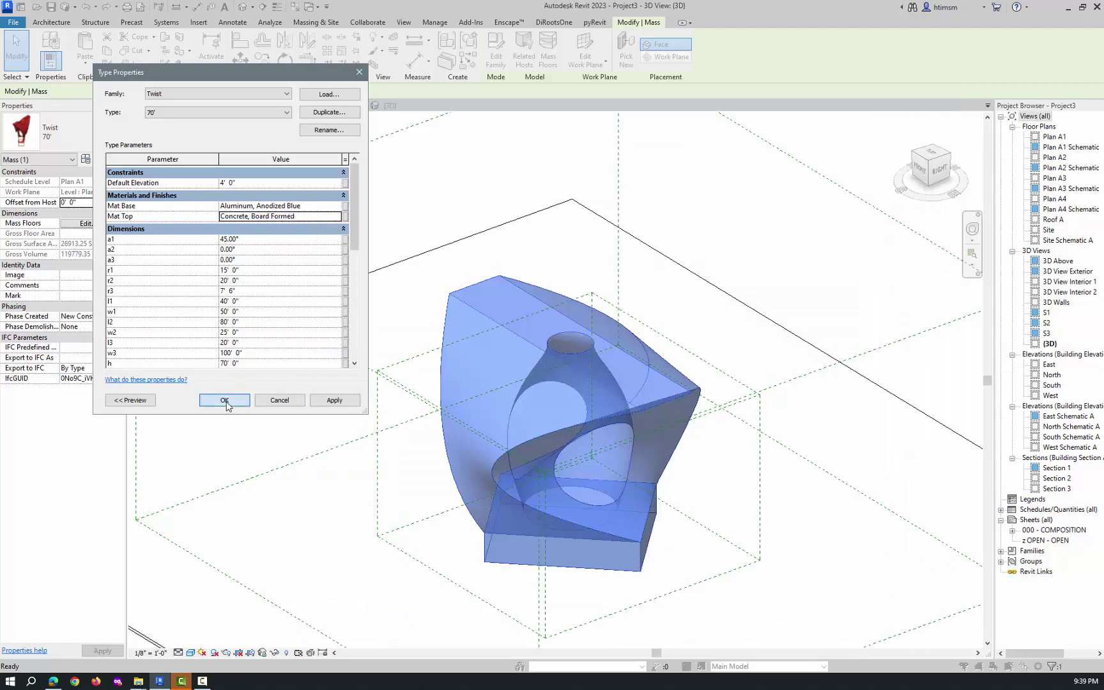
{"action": "left_click", "coordinate": [225, 400]}
{"action": "left_click", "coordinate": [375, 291]}
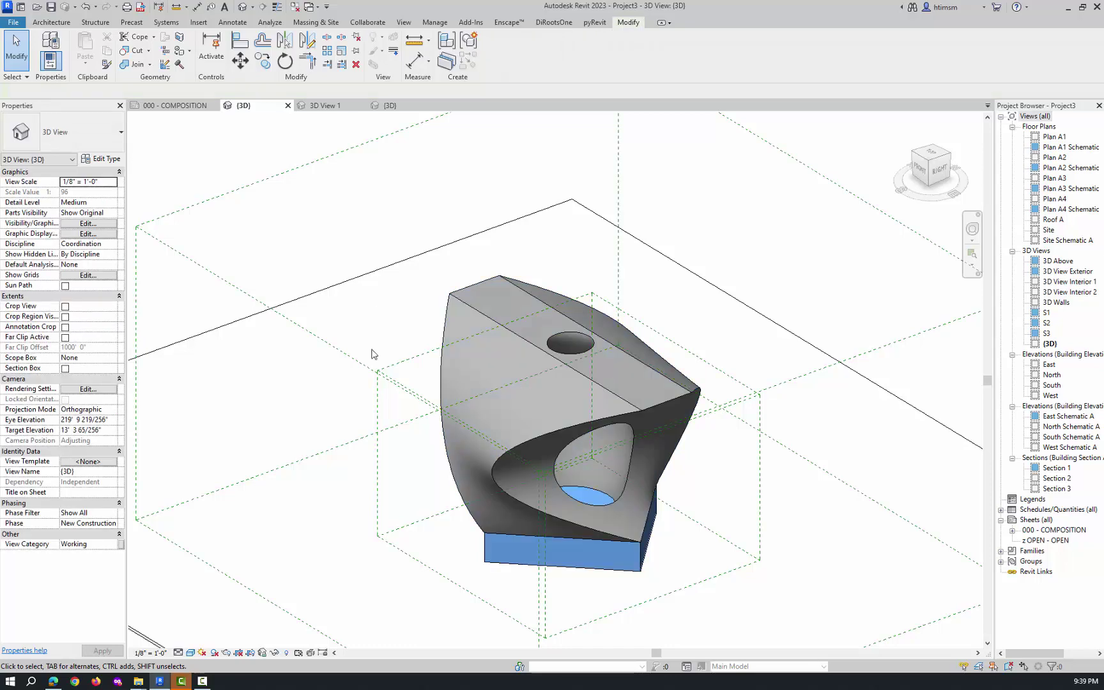
Step: Switch the {3D} view's visual style to Realistic so the mass shows its material texture
{"action": "scroll", "coordinate": [601, 556], "scroll_direction": "up", "scroll_amount": 2}
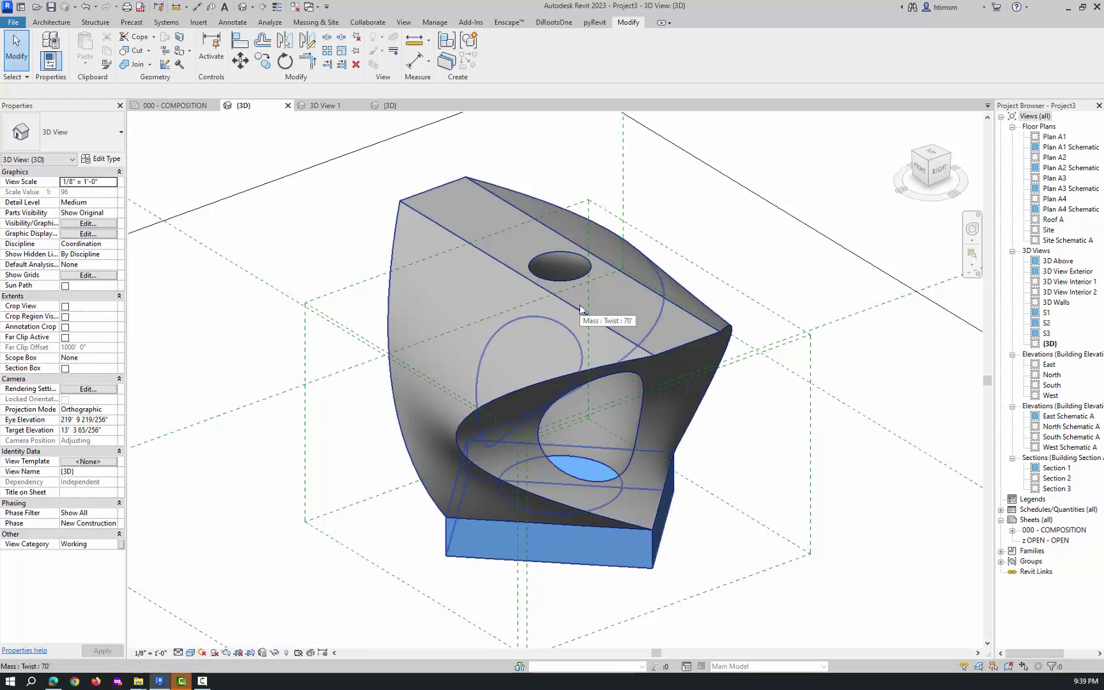
{"action": "left_click", "coordinate": [191, 653]}
{"action": "left_click", "coordinate": [199, 641]}
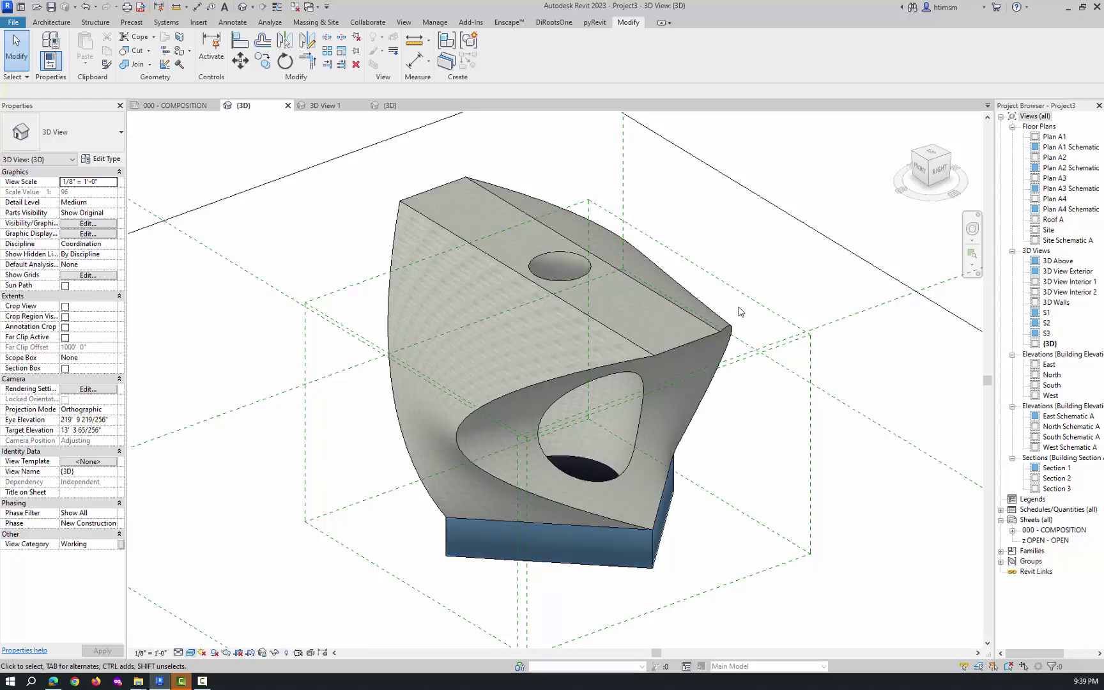
Step: Examine the board-formed concrete texture on the Twist mass, both close up and from farther away
{"action": "scroll", "coordinate": [560, 338], "scroll_direction": "up", "scroll_amount": 8}
{"action": "scroll", "coordinate": [529, 330], "scroll_direction": "down", "scroll_amount": 10}
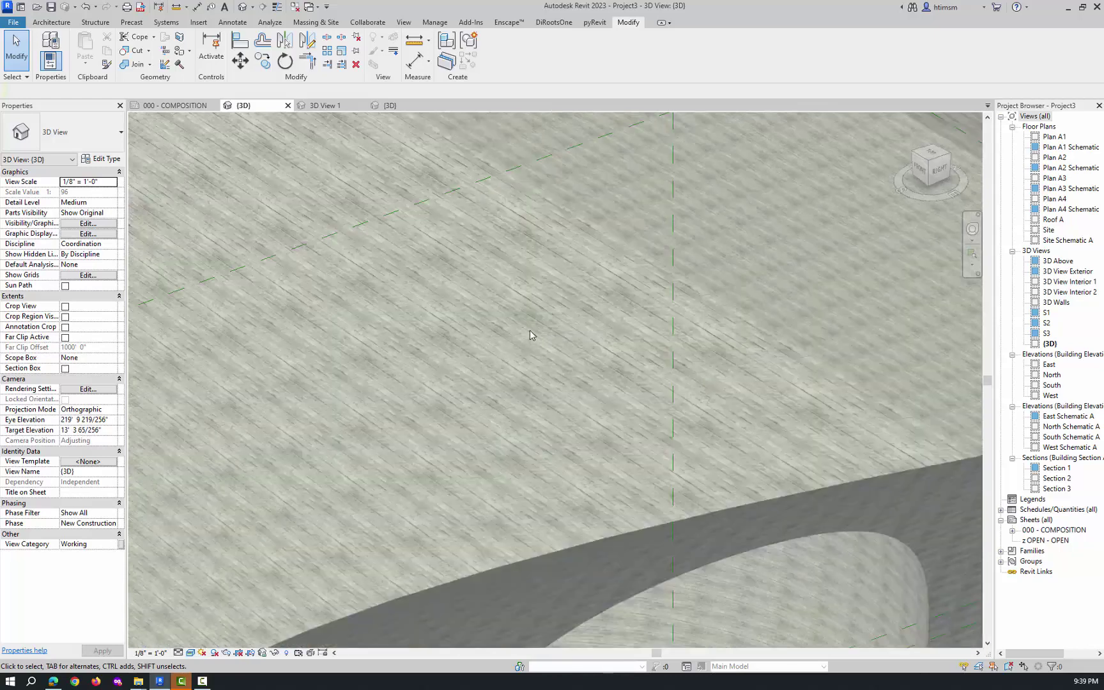
{"action": "scroll", "coordinate": [592, 265], "scroll_direction": "down", "scroll_amount": 2}
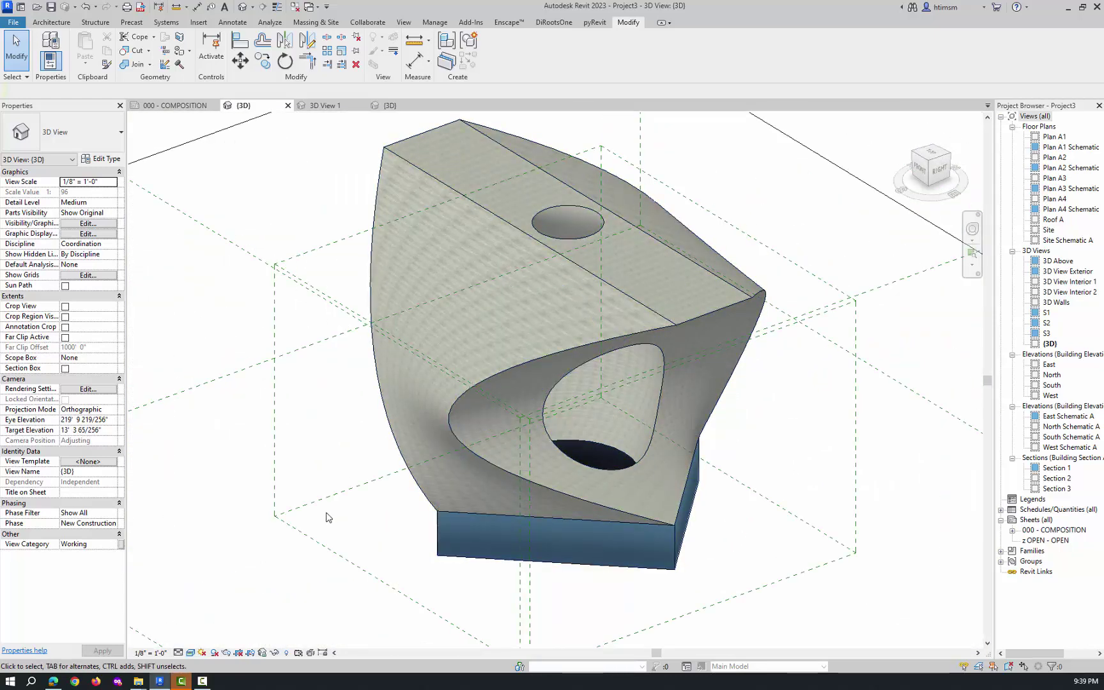
{"action": "scroll", "coordinate": [203, 329], "scroll_direction": "down", "scroll_amount": 2}
{"action": "scroll", "coordinate": [295, 206], "scroll_direction": "up", "scroll_amount": 1}
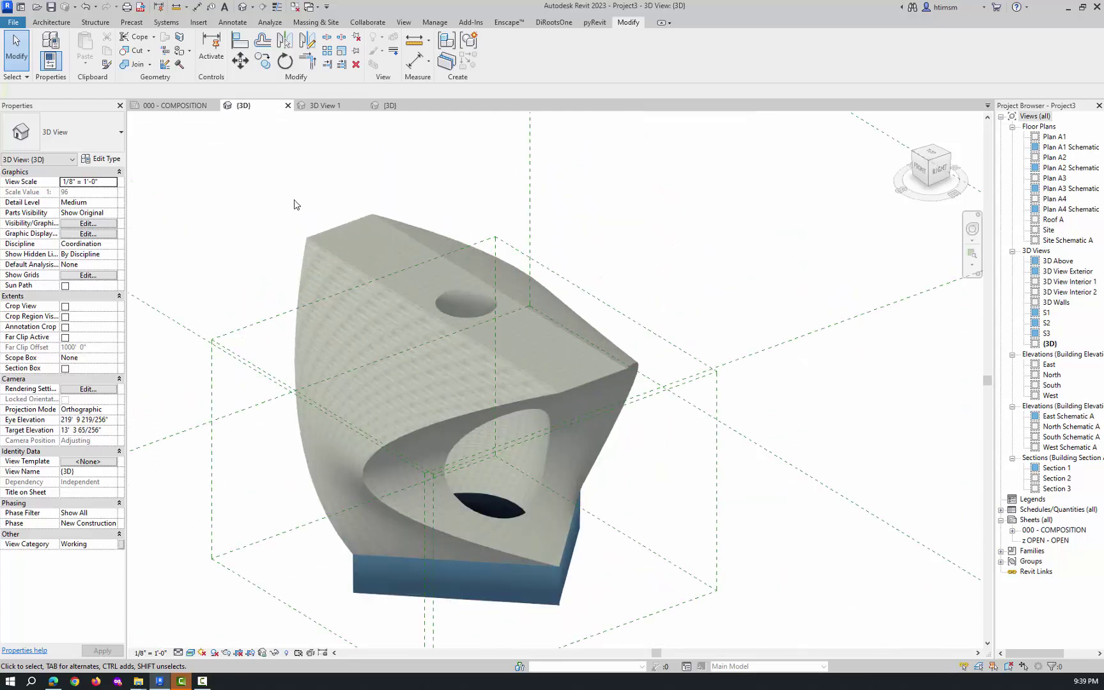
{"action": "scroll", "coordinate": [572, 596], "scroll_direction": "up", "scroll_amount": 2}
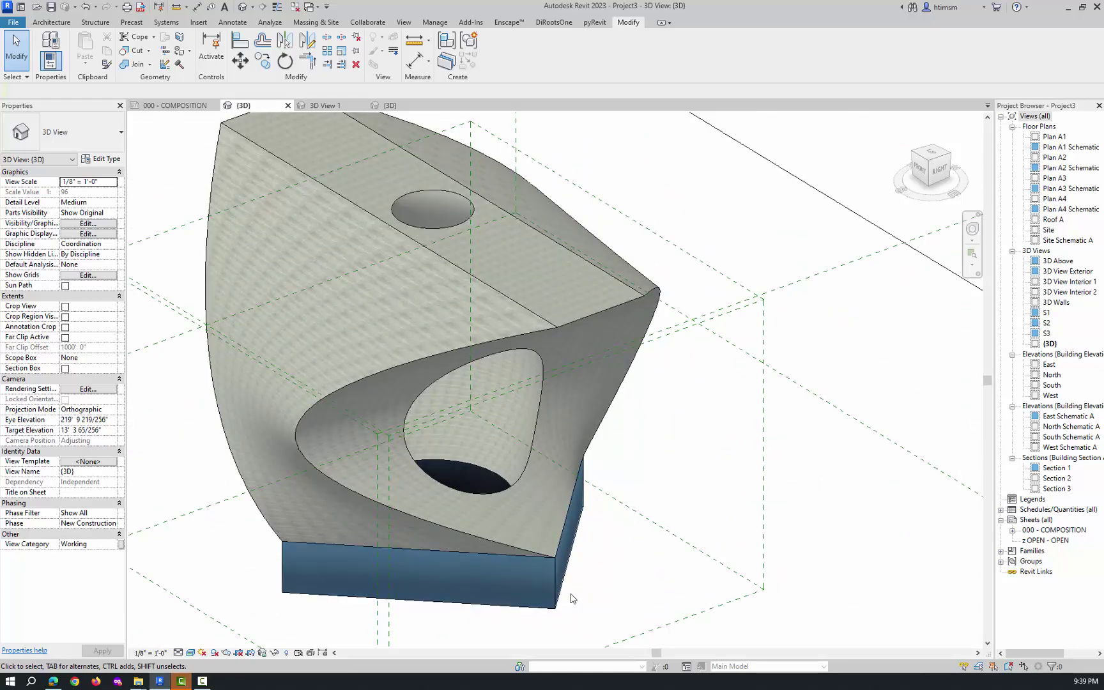
{"action": "scroll", "coordinate": [570, 595], "scroll_direction": "up", "scroll_amount": 1}
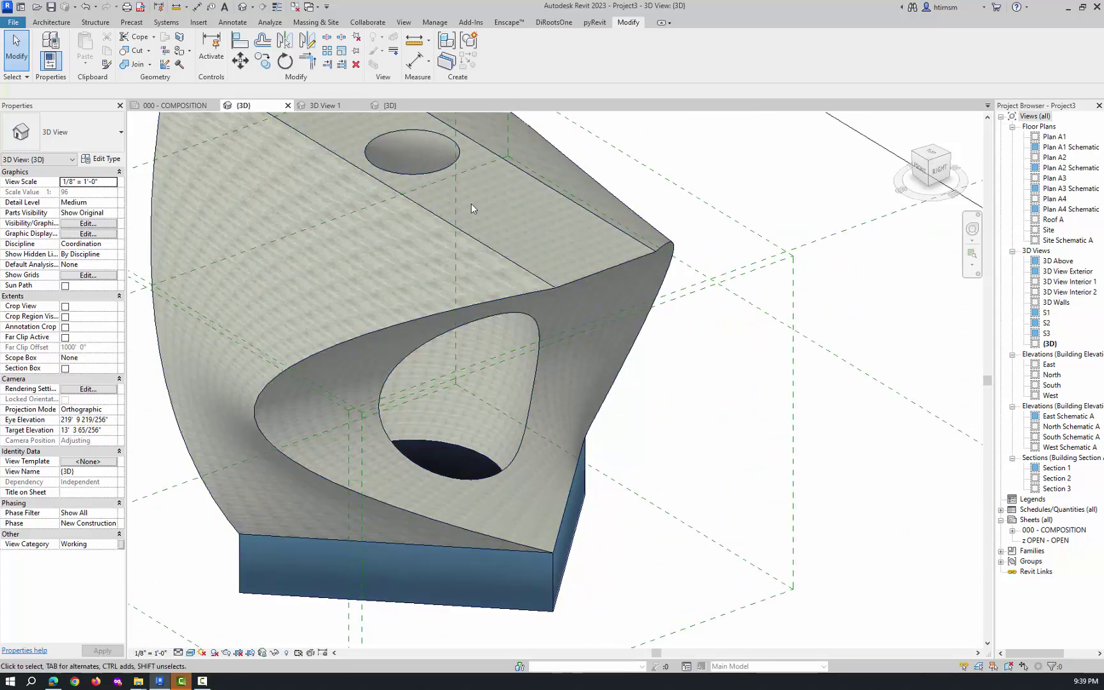
{"action": "scroll", "coordinate": [540, 454], "scroll_direction": "down", "scroll_amount": 2}
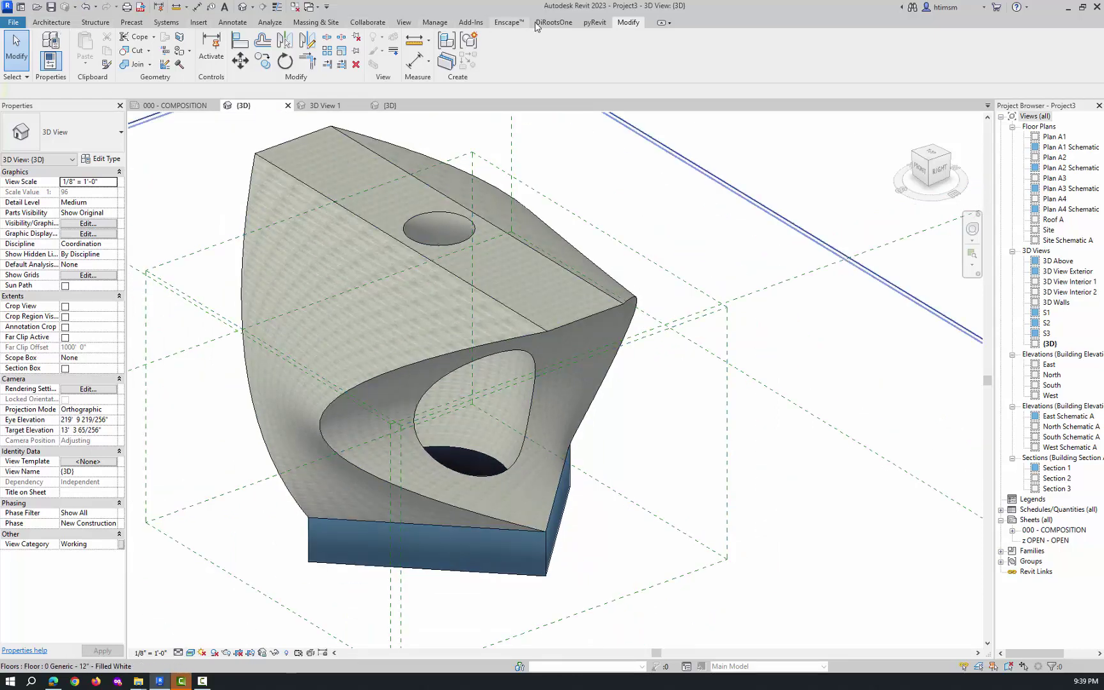
Step: Open the project's Material Browser and resize it to keep the mass visible beside the Concrete, Board Formed appearance settings
{"action": "left_click", "coordinate": [444, 25]}
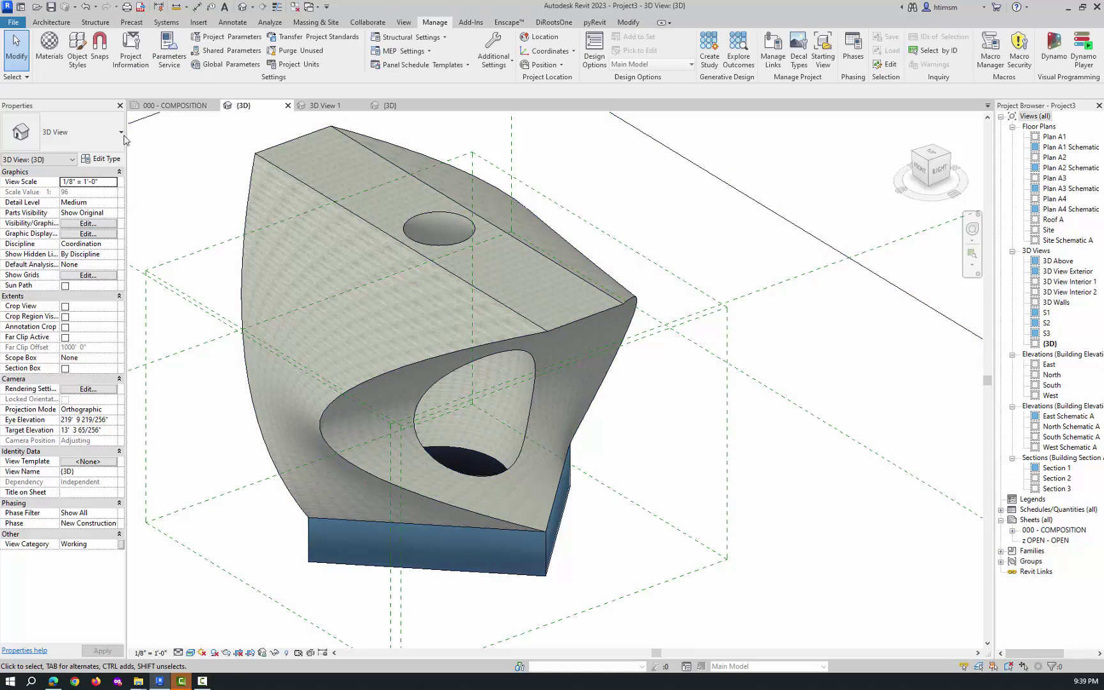
{"action": "left_click", "coordinate": [50, 54]}
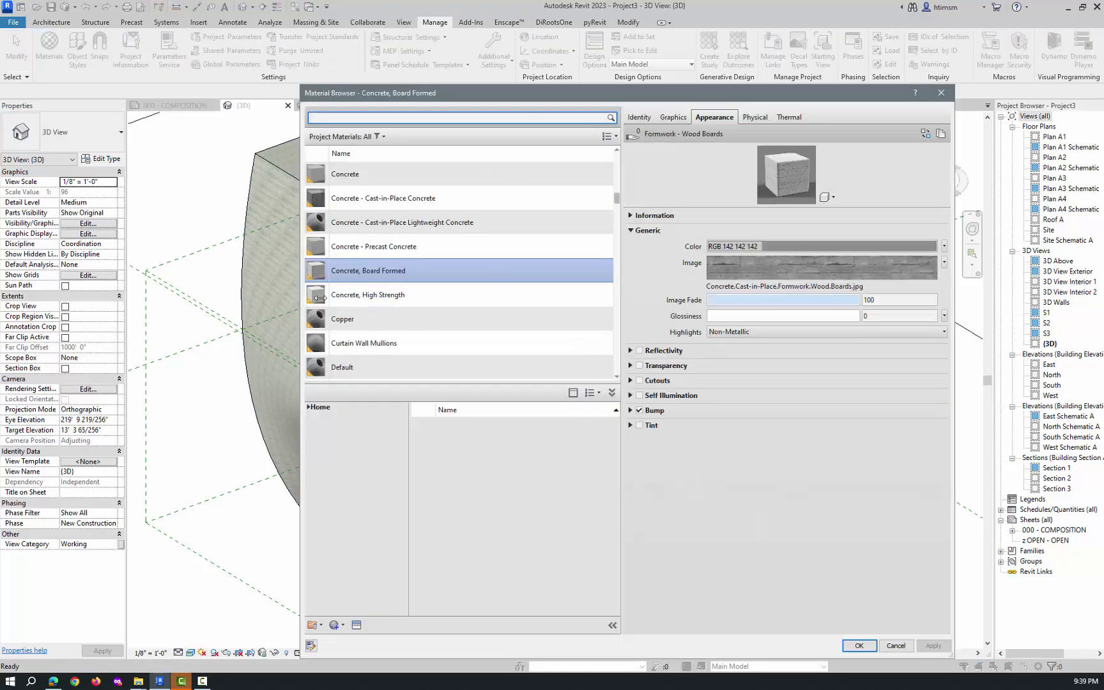
{"action": "left_click_drag", "start_coordinate": [319, 298], "coordinate": [579, 298]}
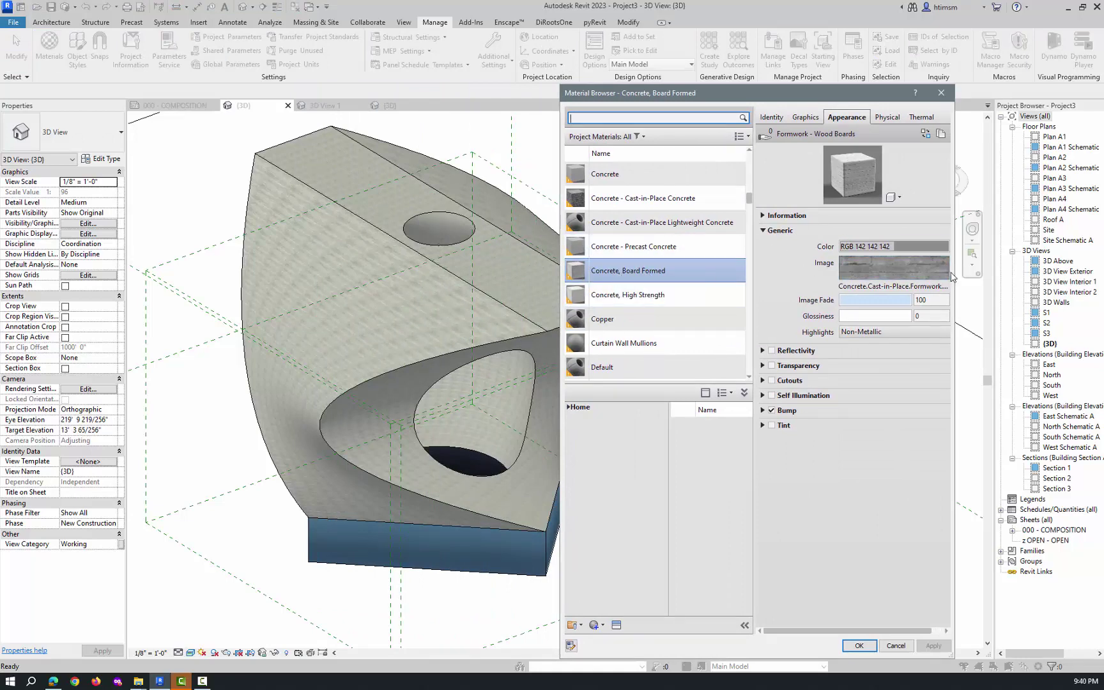
{"action": "left_click_drag", "start_coordinate": [954, 271], "coordinate": [1015, 272]}
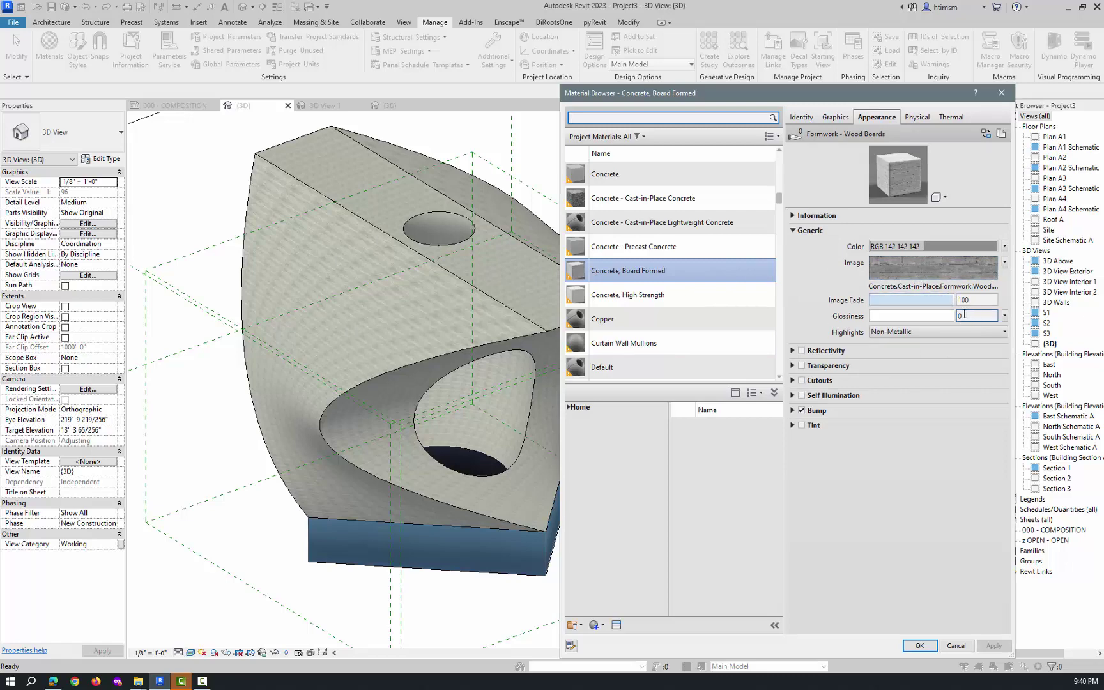
Step: Reduce the Image Fade of Concrete, Board Formed to 67 and apply it to the model
{"action": "left_click", "coordinate": [951, 300]}
{"action": "left_click_drag", "start_coordinate": [951, 300], "coordinate": [924, 301]}
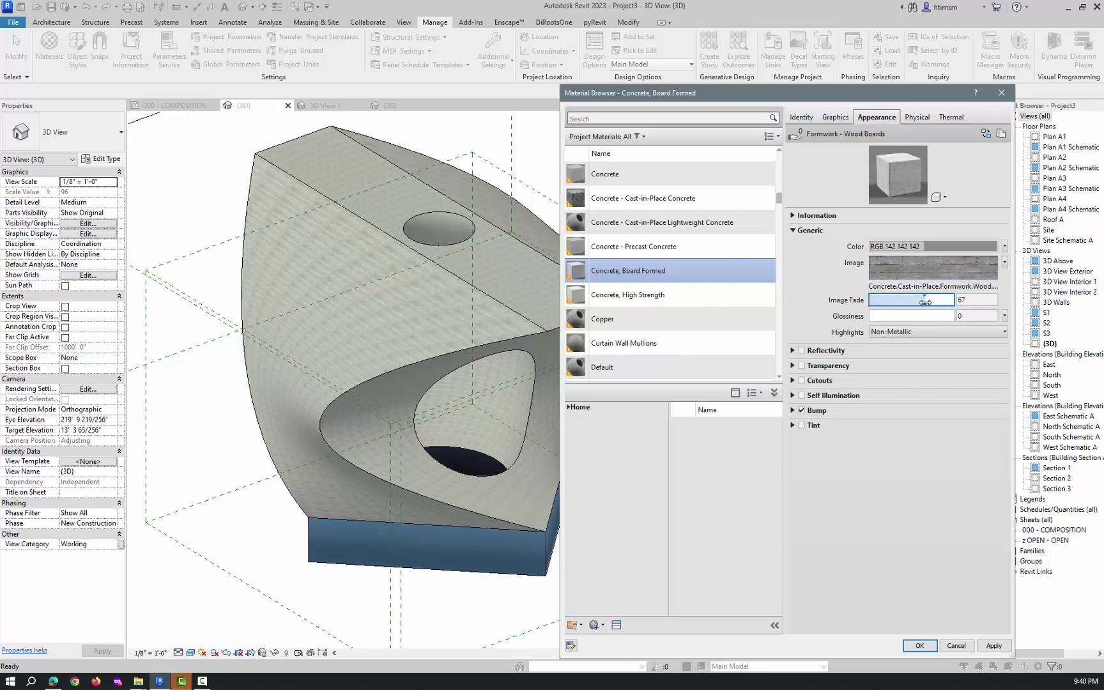
{"action": "left_click", "coordinate": [994, 646]}
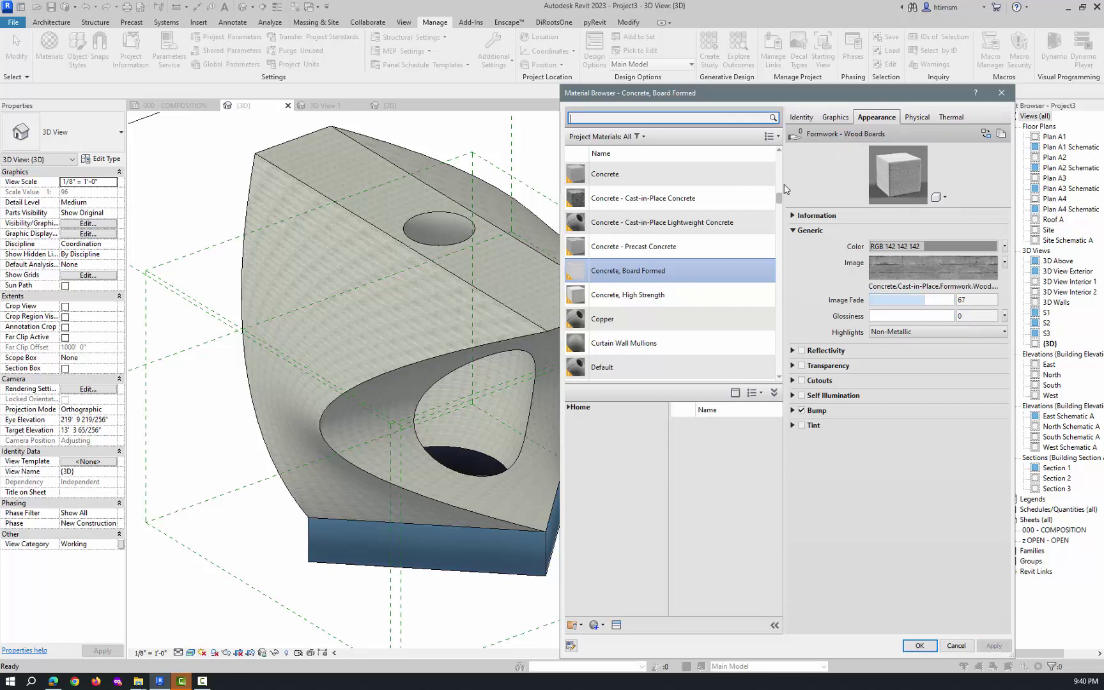
Step: Change the generic appearance color of Concrete, Board Formed to black (RGB 0 0 0) and apply it
{"action": "left_click", "coordinate": [944, 246]}
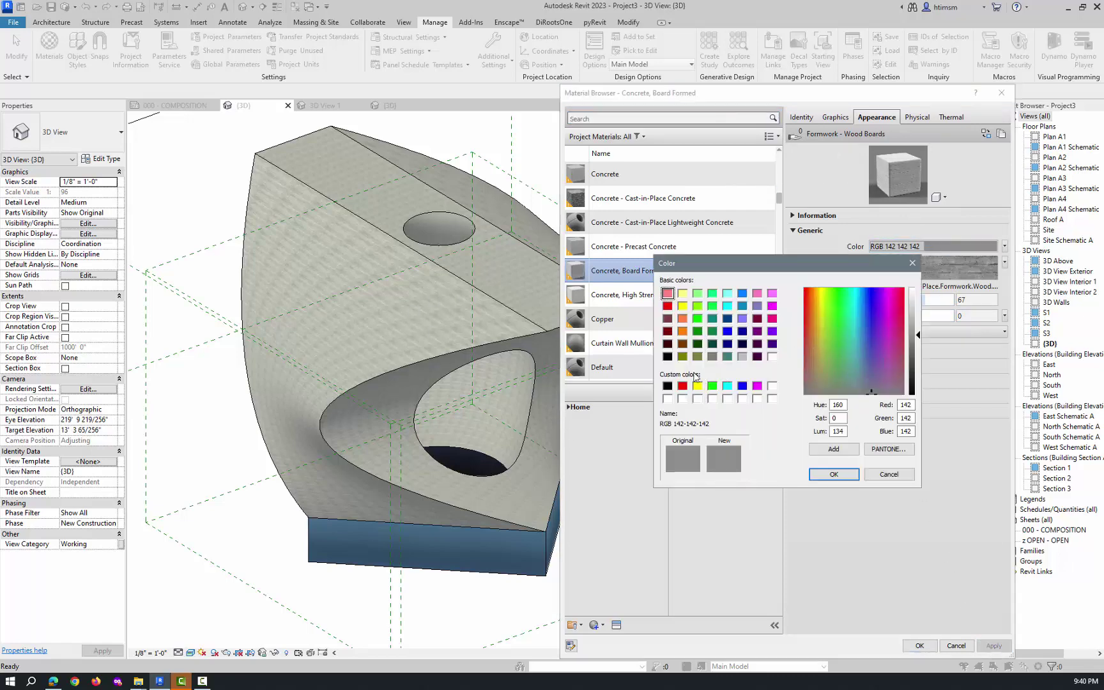
{"action": "left_click", "coordinate": [667, 356]}
{"action": "left_click", "coordinate": [831, 476]}
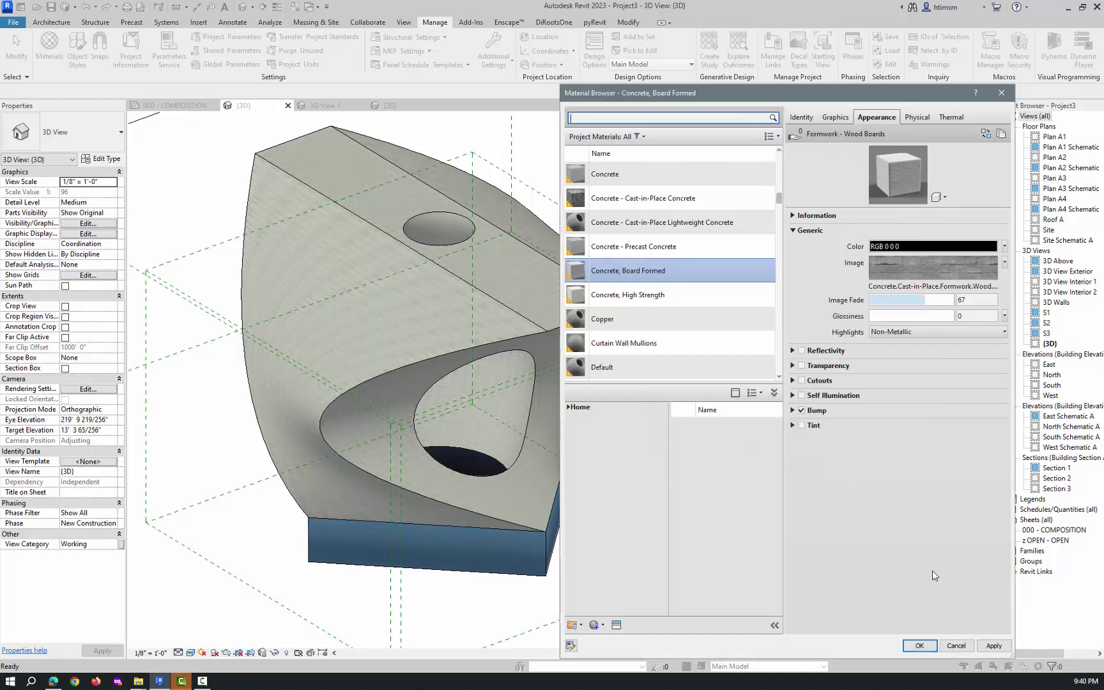
{"action": "left_click", "coordinate": [993, 645]}
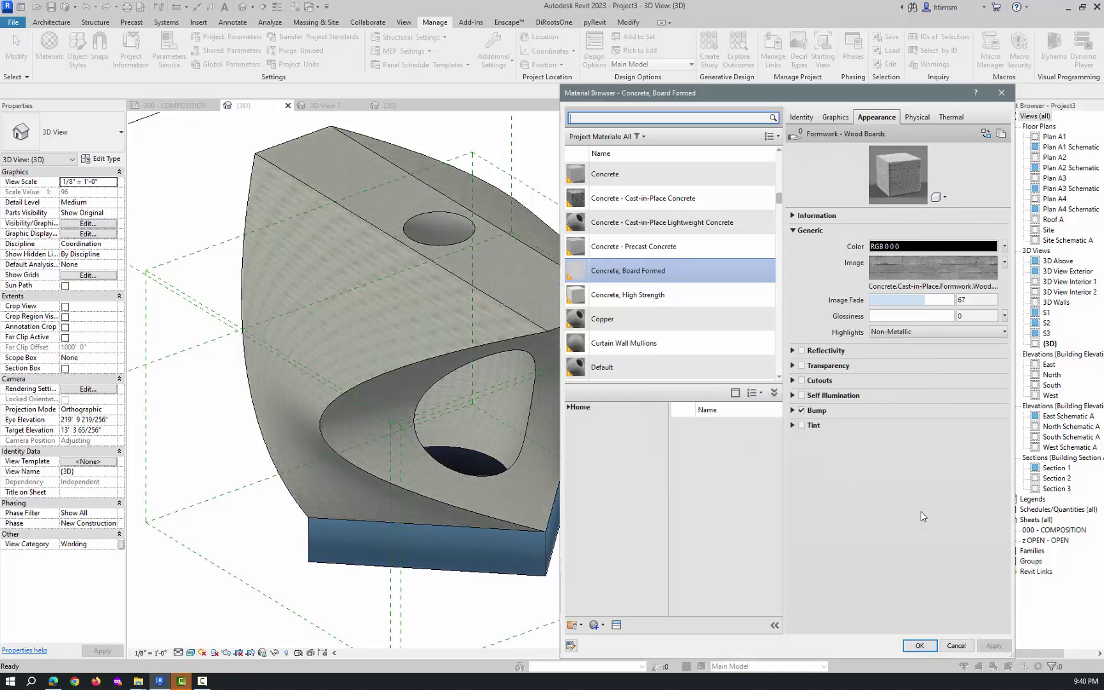
Step: Reduce the Image Fade of Concrete, Board Formed to 40 and apply the change
{"action": "scroll", "coordinate": [648, 304], "scroll_direction": "down", "scroll_amount": 1}
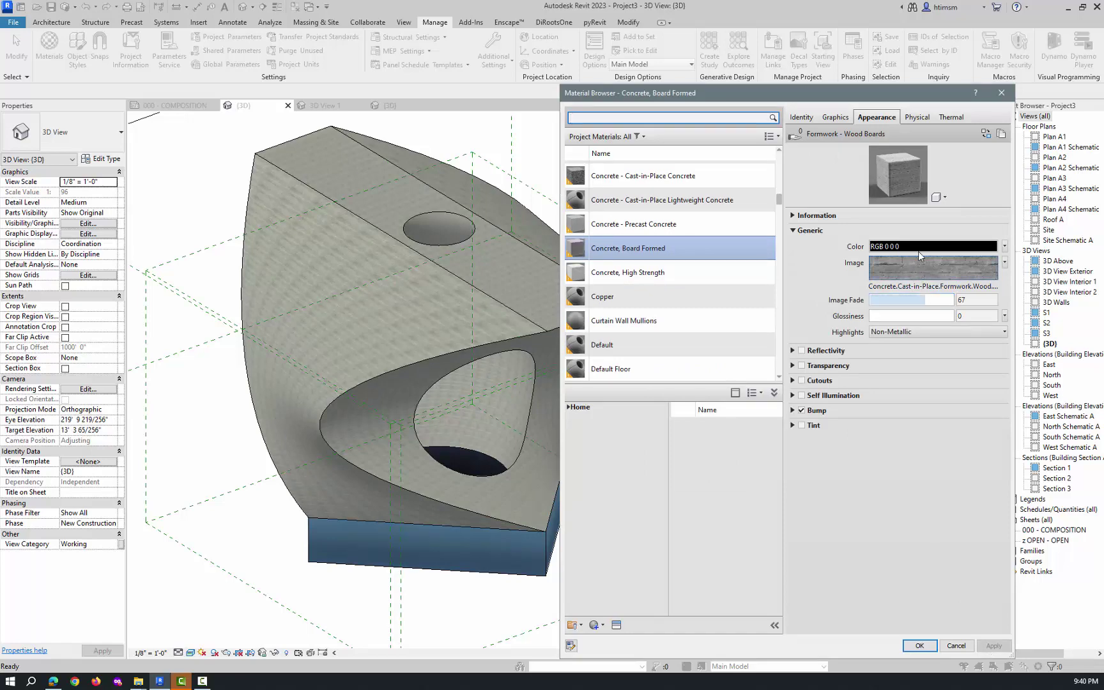
{"action": "left_click_drag", "start_coordinate": [926, 299], "coordinate": [903, 300]}
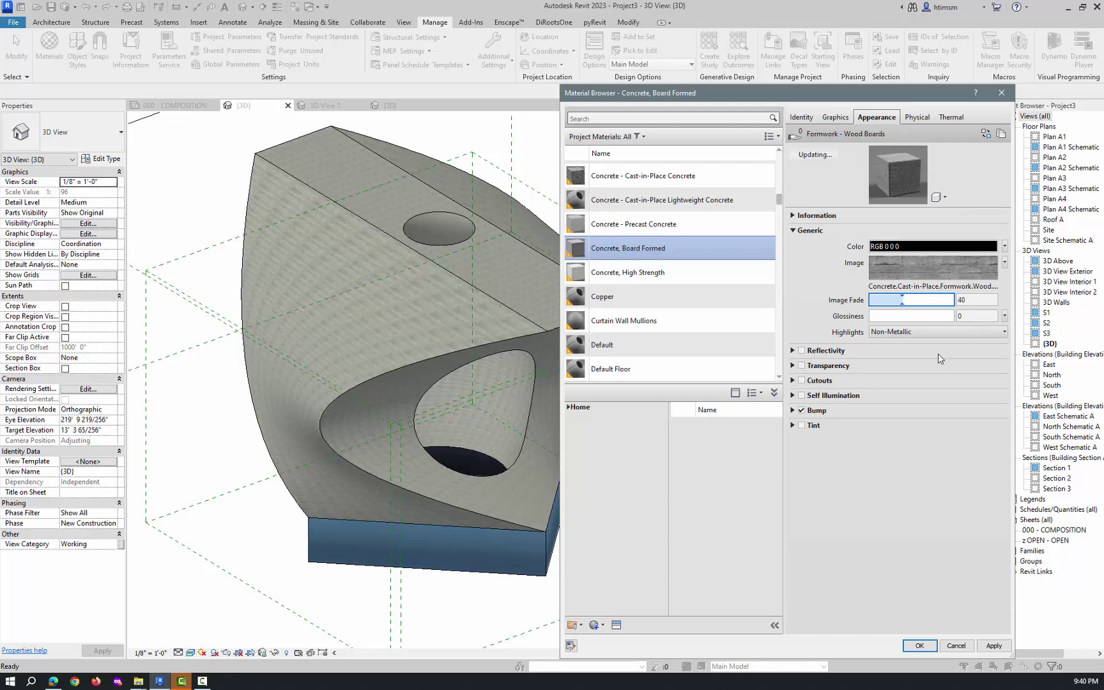
{"action": "left_click", "coordinate": [994, 645]}
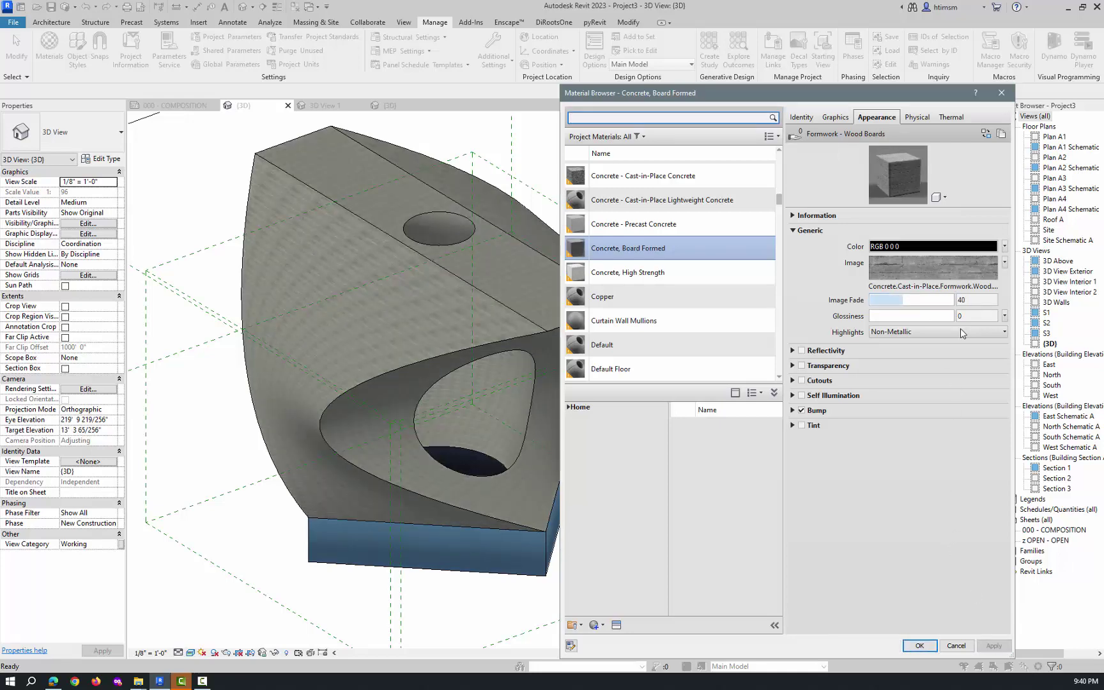
Step: Set the formwork image's texture sample height to 5' with the width scaling proportionally, and apply it to the material
{"action": "mouse_move", "coordinate": [932, 270]}
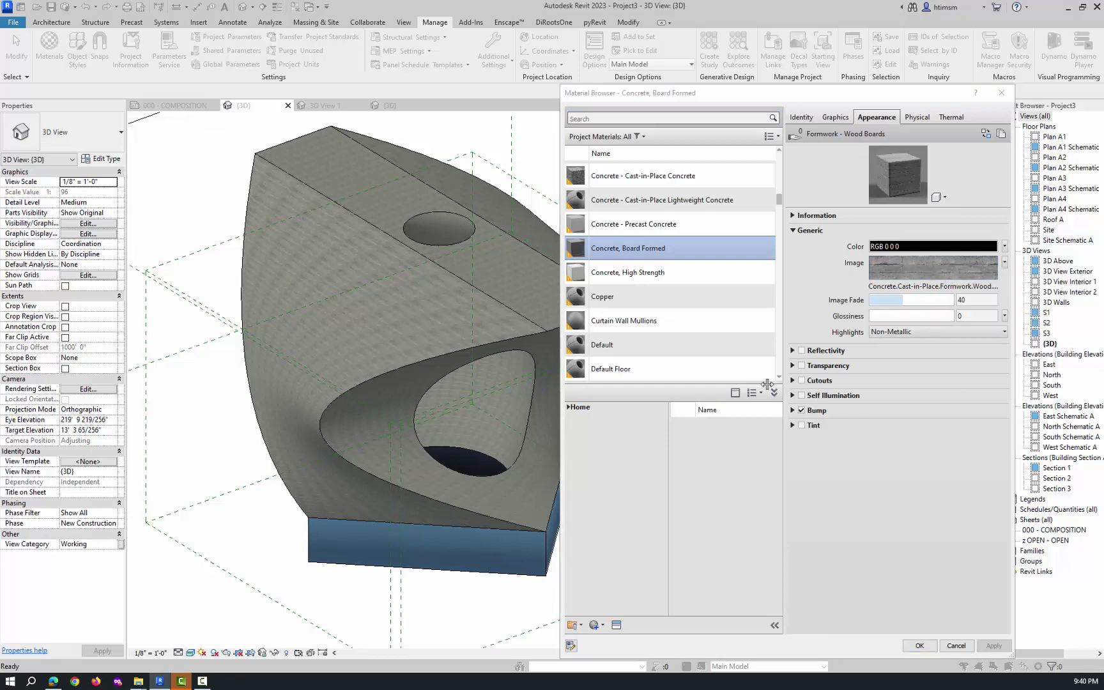
{"action": "left_click", "coordinate": [924, 267]}
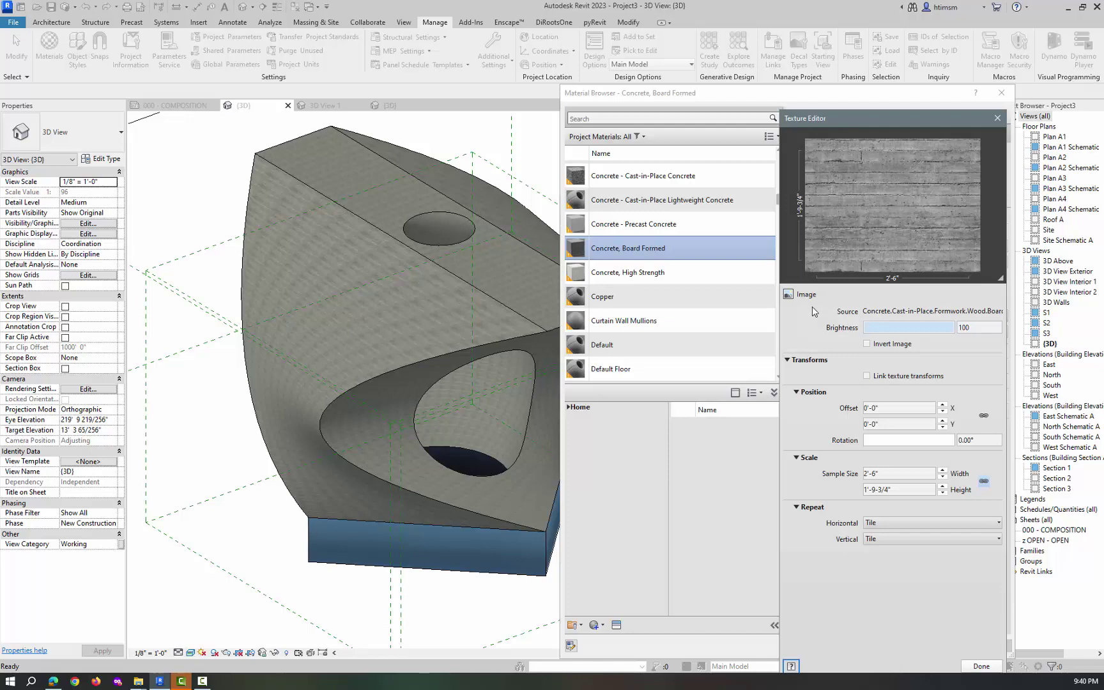
{"action": "left_click", "coordinate": [904, 489]}
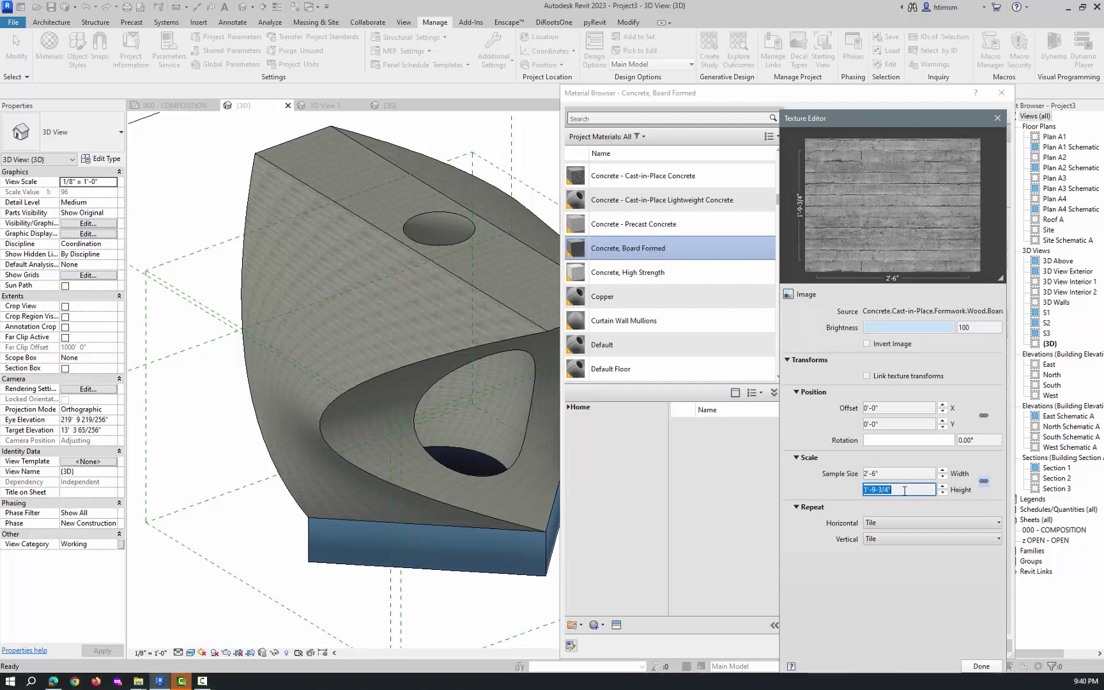
{"action": "type", "text": "5'"}
{"action": "key", "text": "Return"}
{"action": "left_click", "coordinate": [982, 665]}
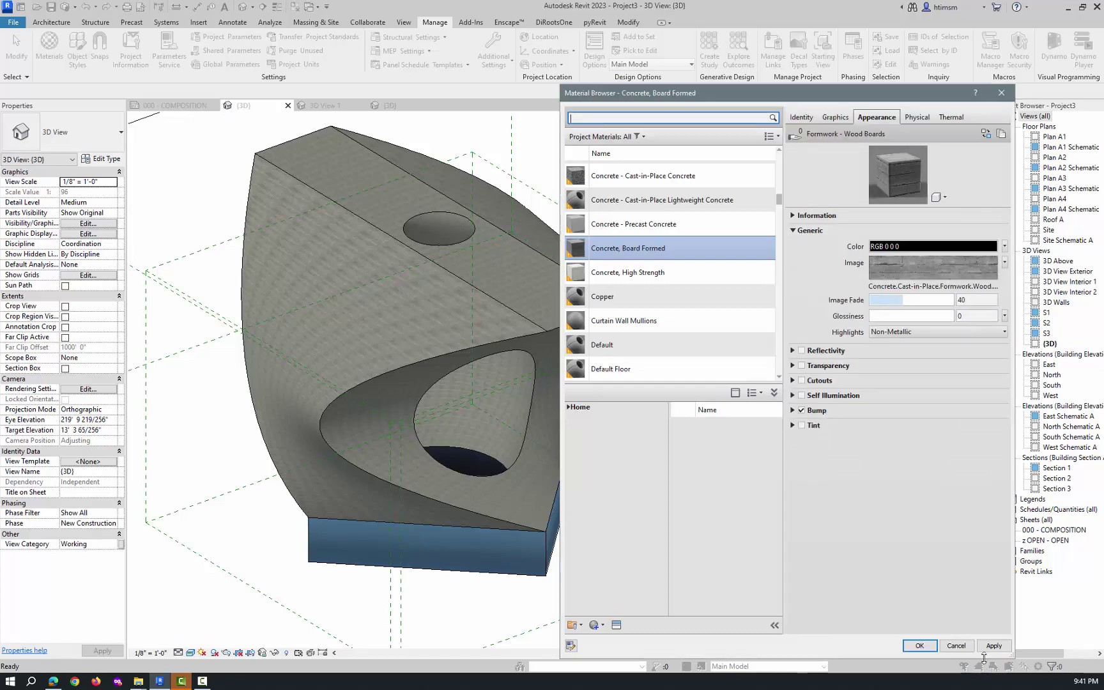
{"action": "left_click", "coordinate": [991, 646]}
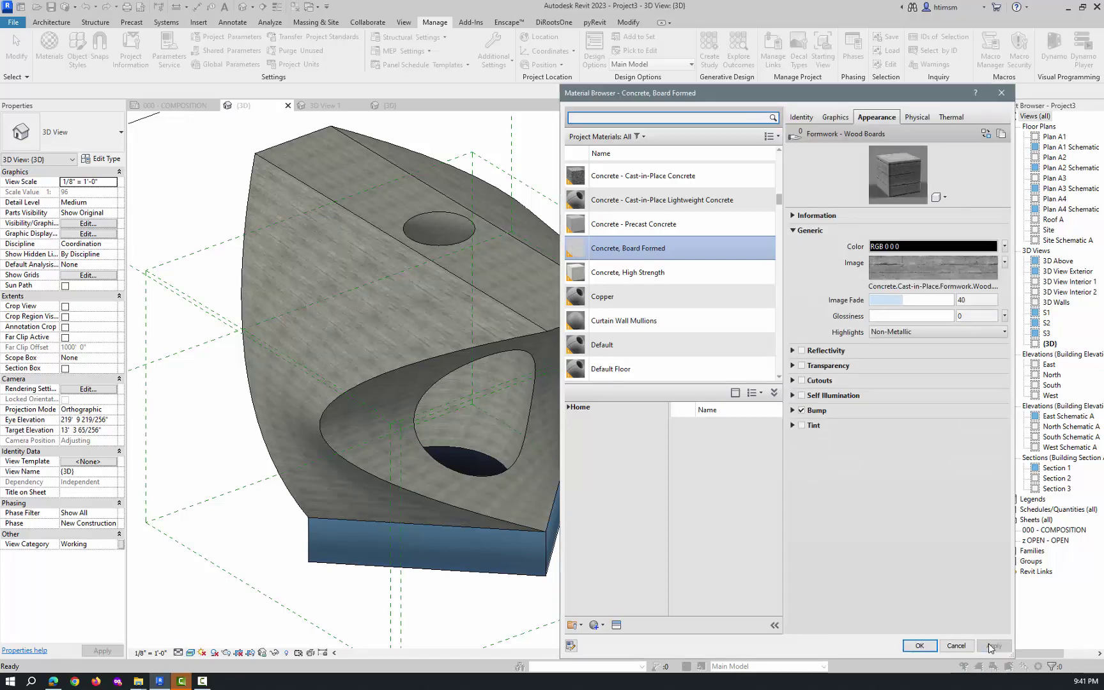
Step: Enlarge the formwork texture's sample height to 15' and apply it to the material
{"action": "left_click", "coordinate": [904, 267]}
{"action": "left_click", "coordinate": [887, 489]}
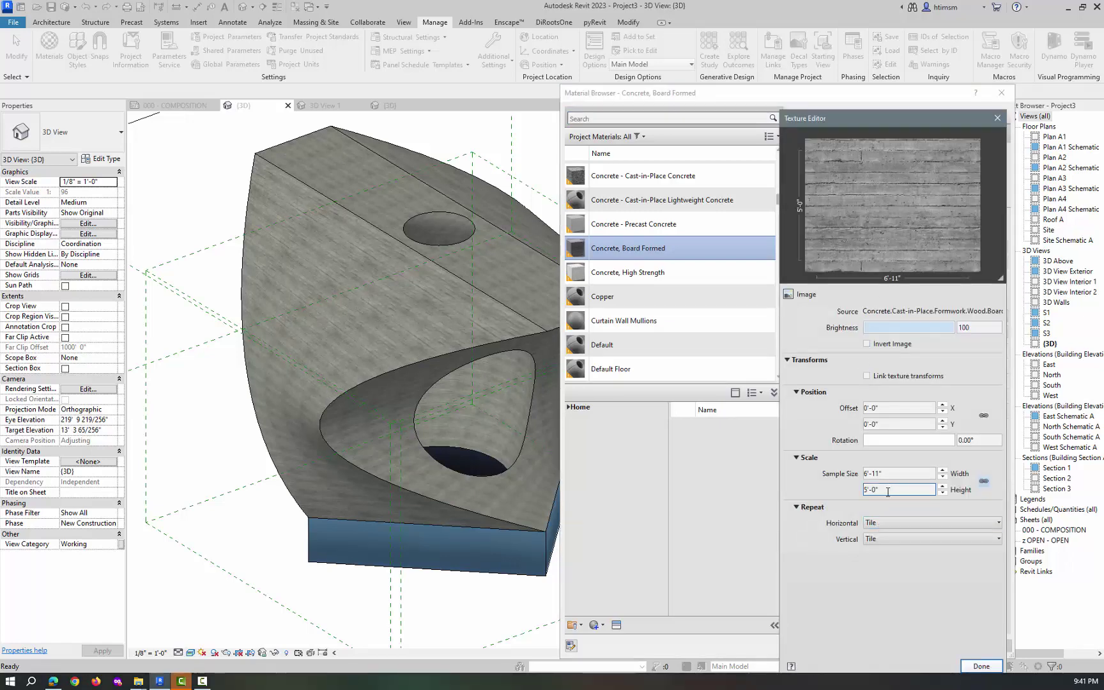
{"action": "double_click", "coordinate": [888, 490]}
{"action": "type", "text": "15"}
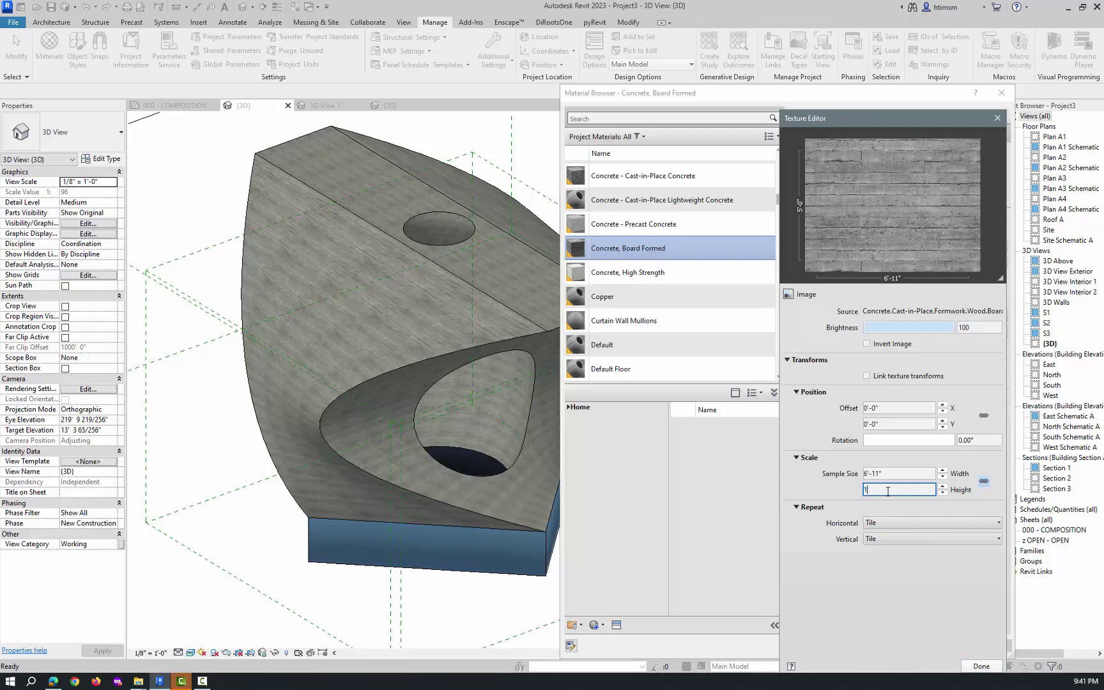
{"action": "left_click", "coordinate": [981, 666]}
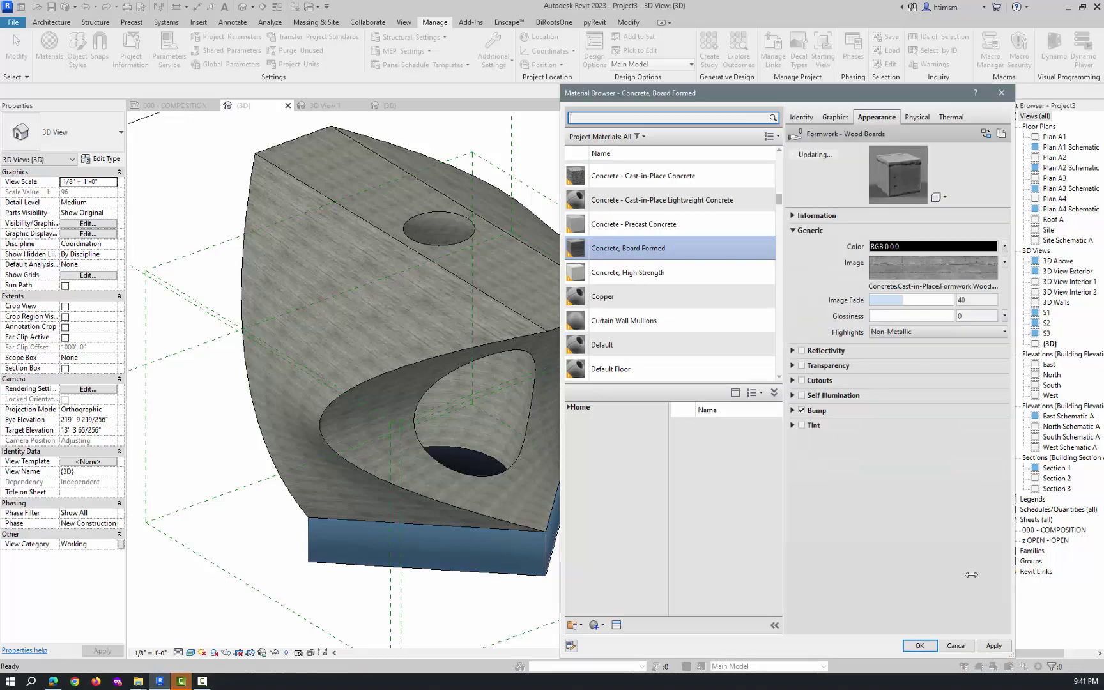
{"action": "left_click", "coordinate": [994, 646]}
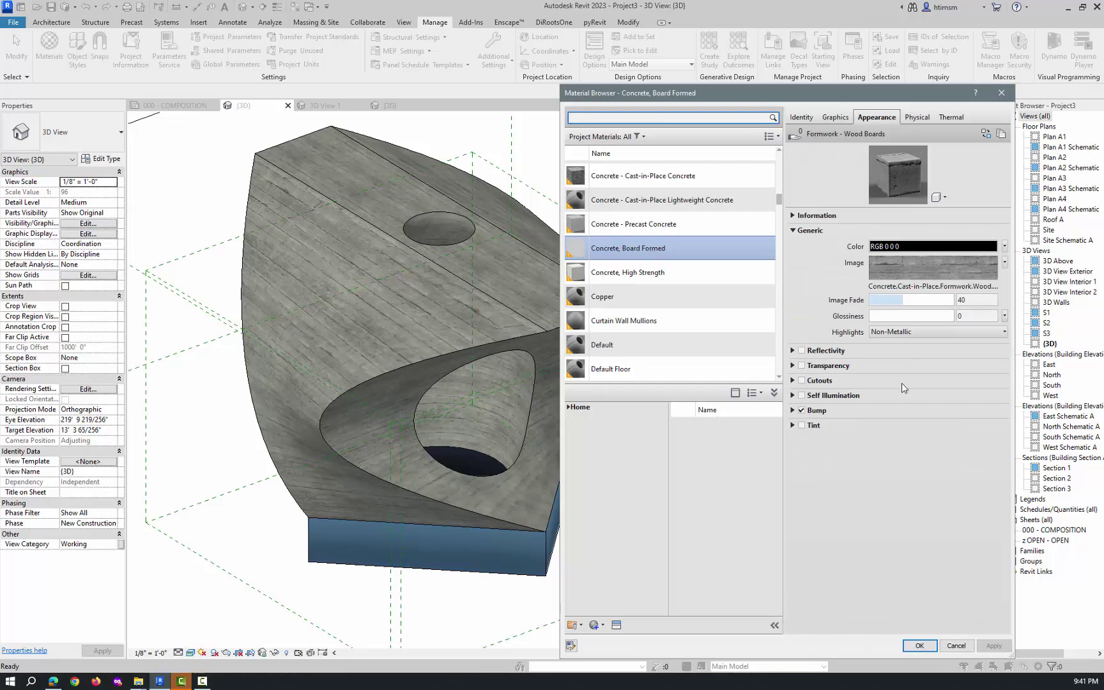
Step: Set the formwork texture's sample height to 10' and apply it to Concrete, Board Formed
{"action": "left_click", "coordinate": [932, 267]}
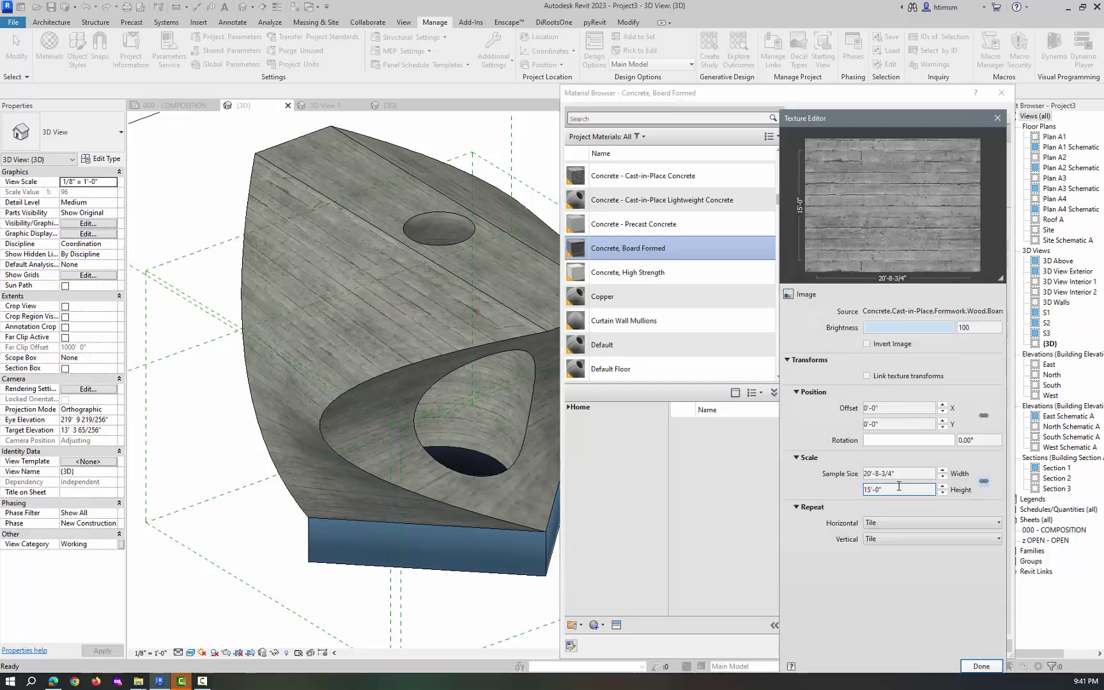
{"action": "double_click", "coordinate": [895, 489]}
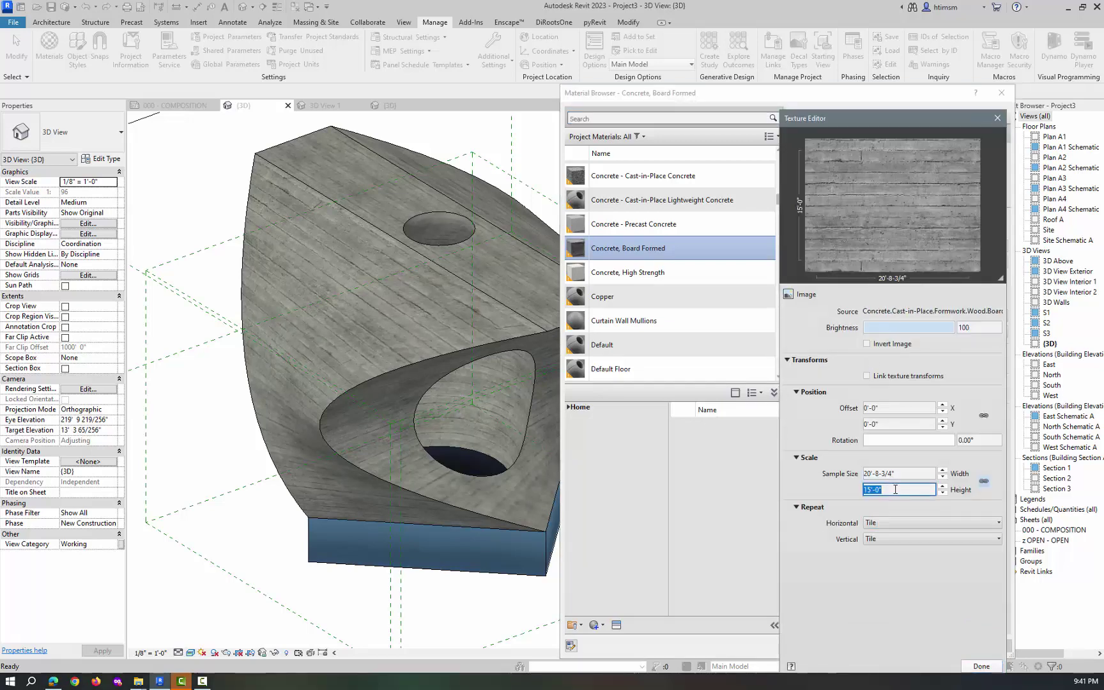
{"action": "type", "text": "10"}
{"action": "left_click", "coordinate": [982, 666]}
{"action": "left_click", "coordinate": [992, 647]}
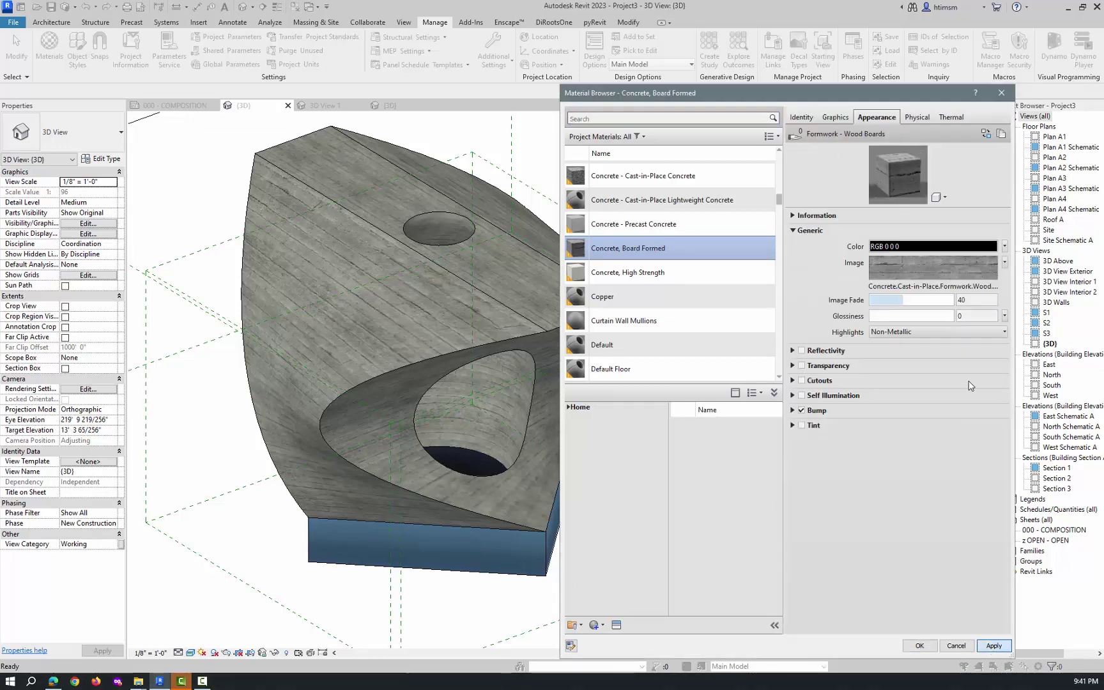
Step: Apply an Image Fade of 24 to Concrete, Board Formed and set its generic color to gray, RGB 128 128 128
{"action": "left_click_drag", "start_coordinate": [904, 300], "coordinate": [888, 300]}
{"action": "left_click", "coordinate": [994, 646]}
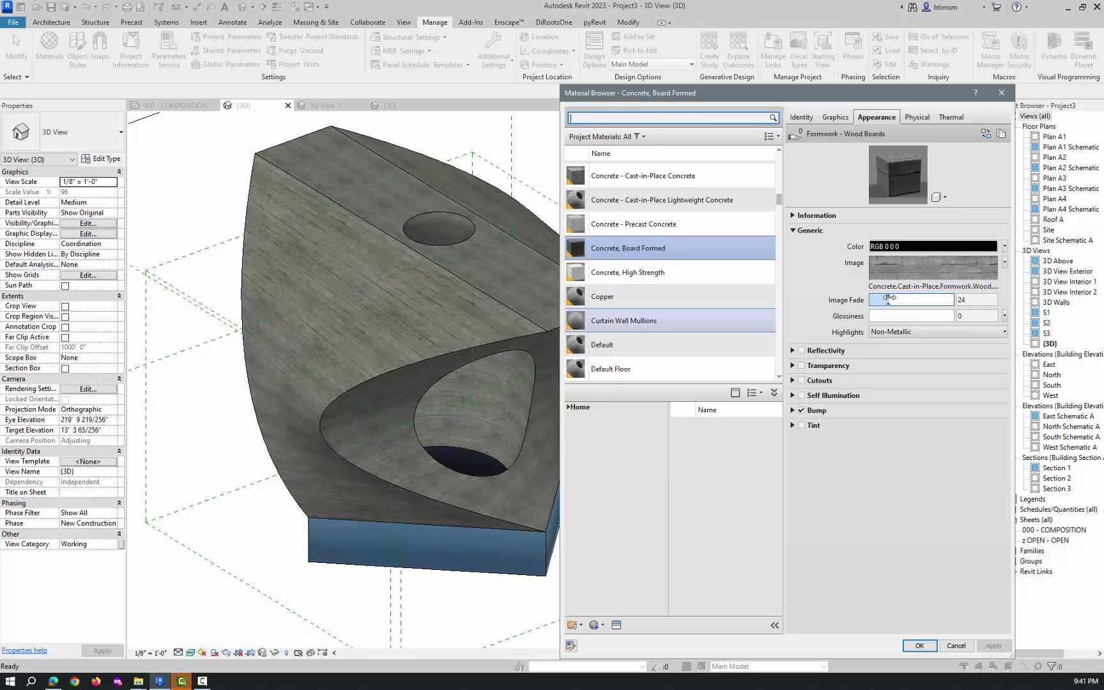
{"action": "left_click", "coordinate": [929, 247]}
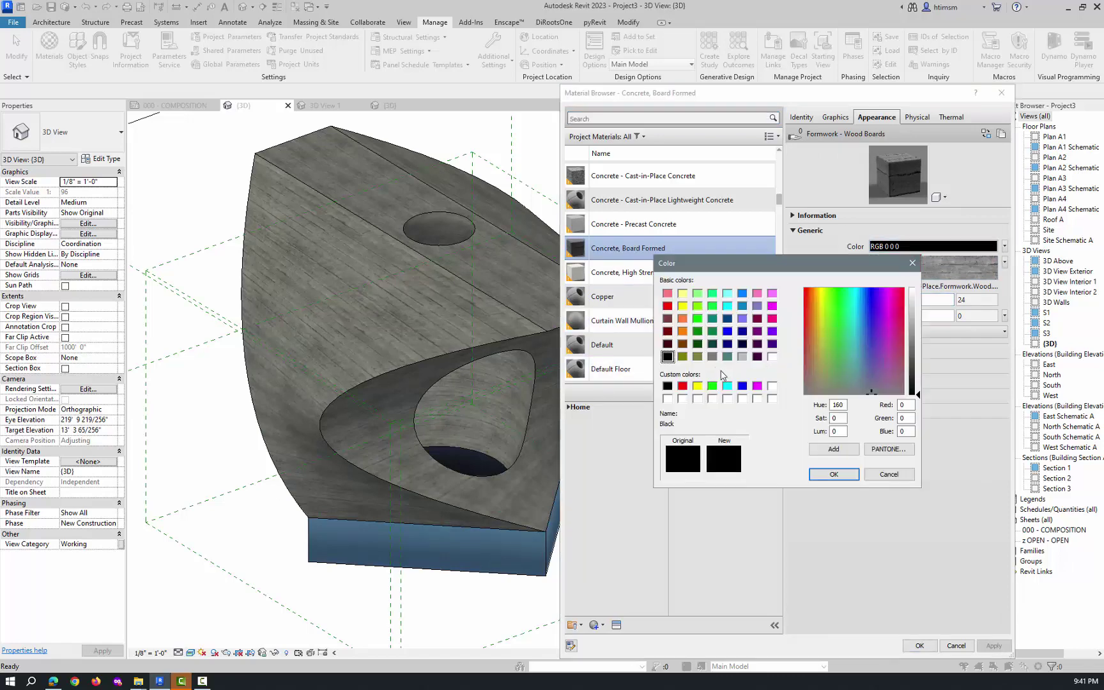
{"action": "left_click", "coordinate": [713, 356]}
{"action": "left_click", "coordinate": [832, 474]}
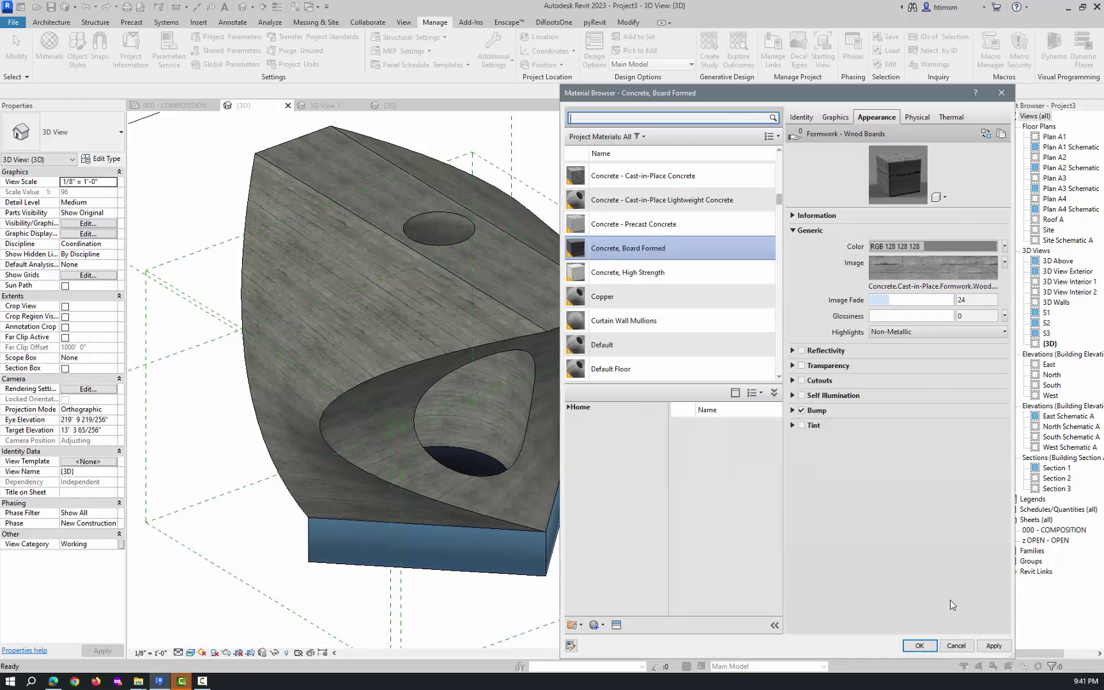
Step: Apply the appearance changes to Concrete, Board Formed and set its cut foreground pattern to Solid fill in black, RGB 0 0 0
{"action": "left_click", "coordinate": [994, 646]}
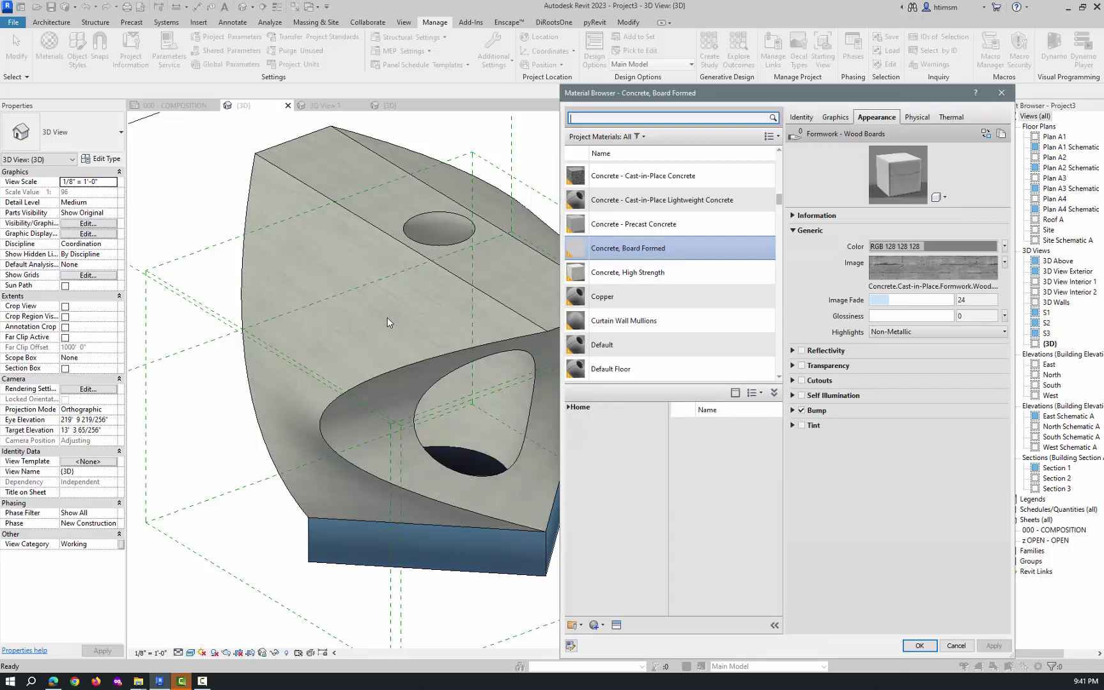
{"action": "left_click", "coordinate": [281, 557]}
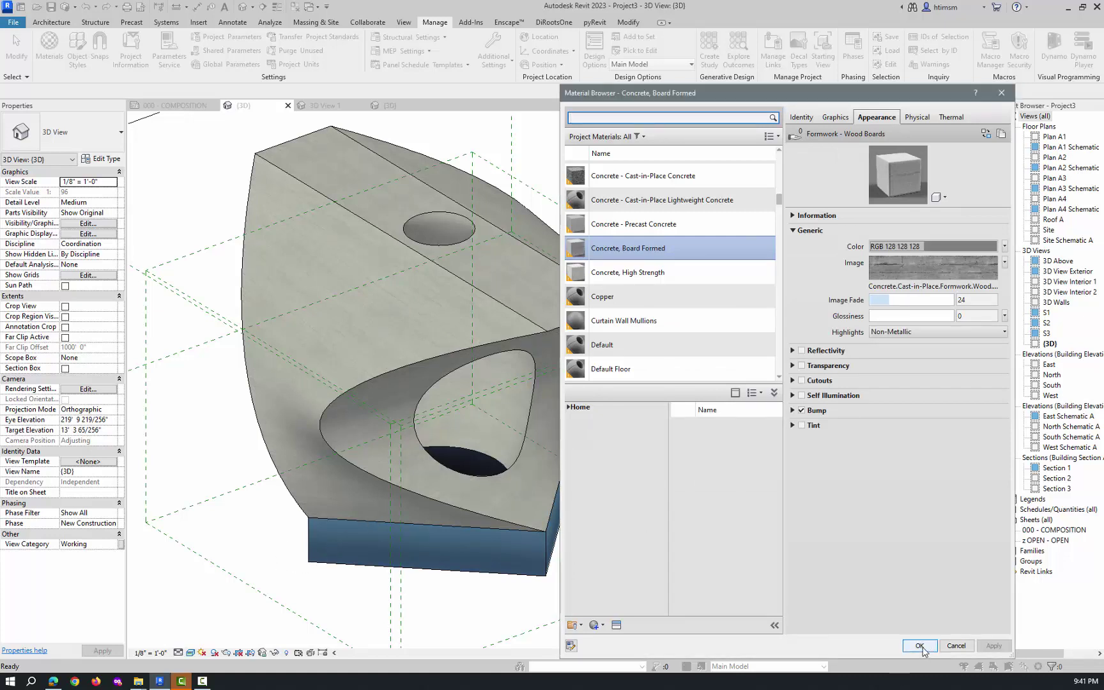
{"action": "left_click", "coordinate": [837, 117]}
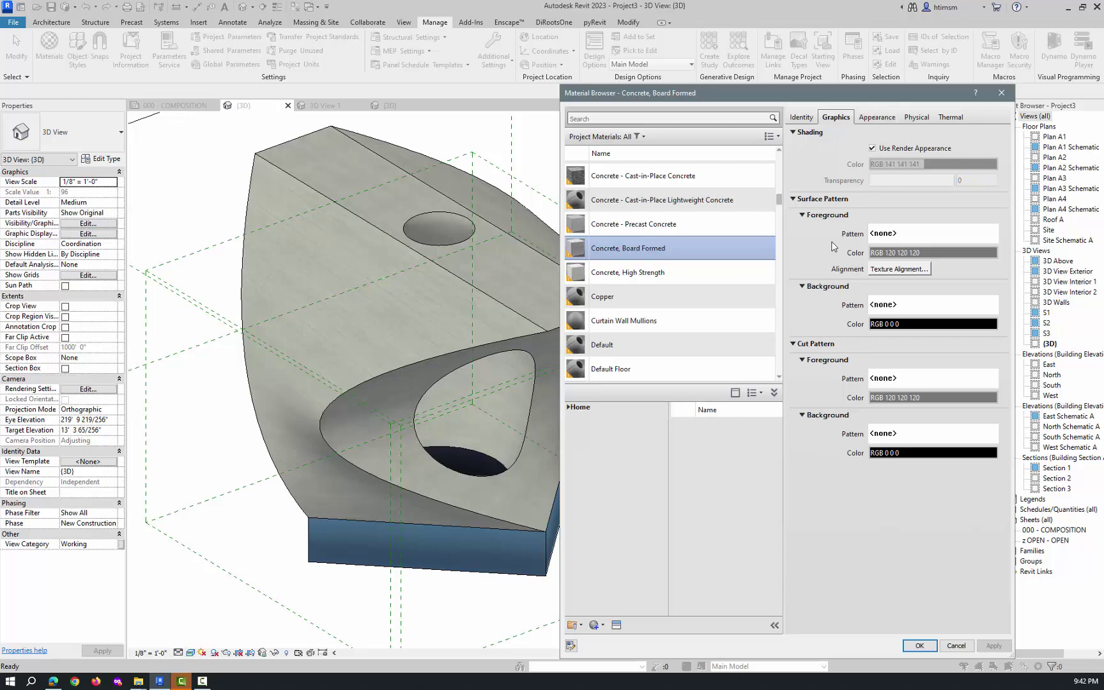
{"action": "left_click", "coordinate": [926, 379]}
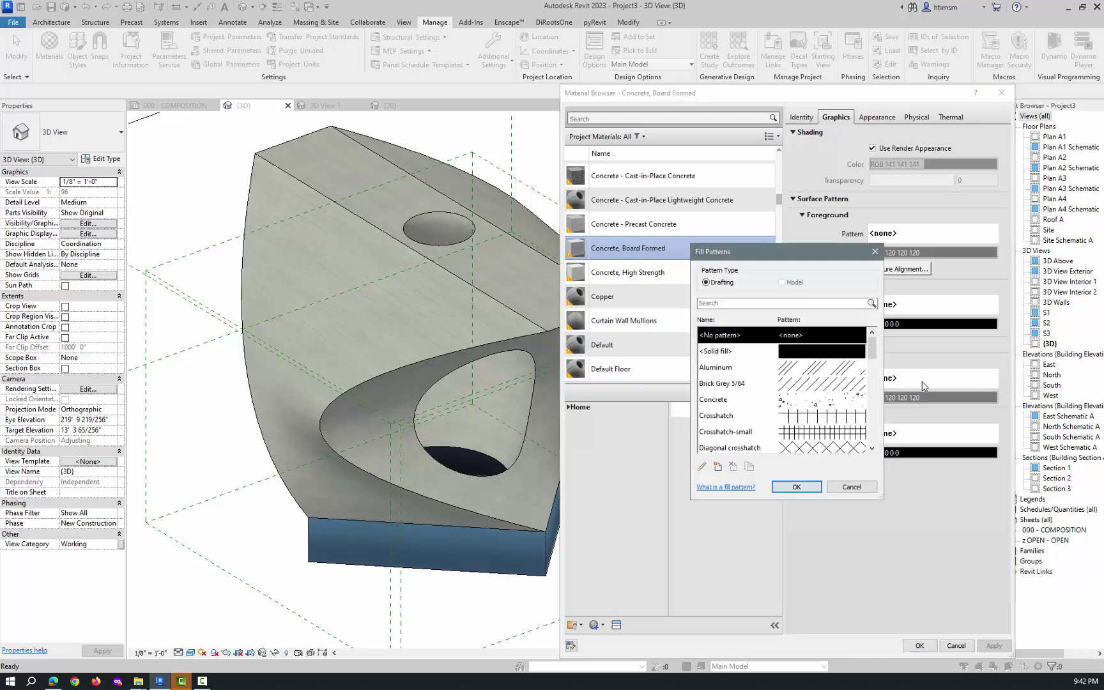
{"action": "left_click", "coordinate": [831, 353]}
{"action": "left_click", "coordinate": [797, 487]}
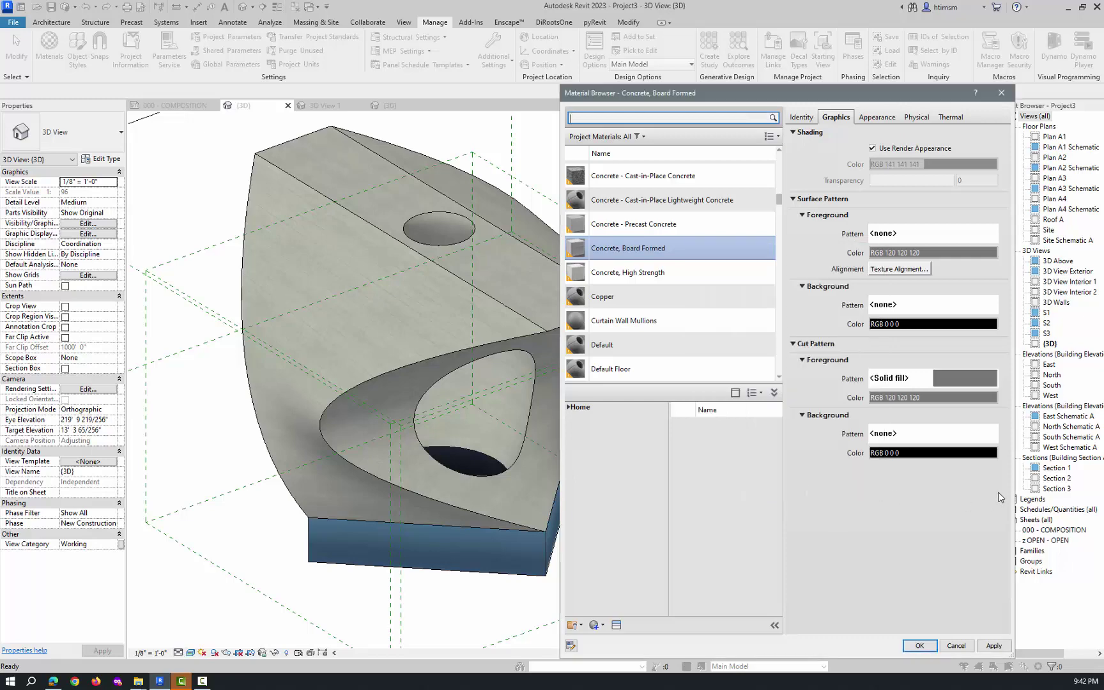
{"action": "left_click", "coordinate": [959, 397]}
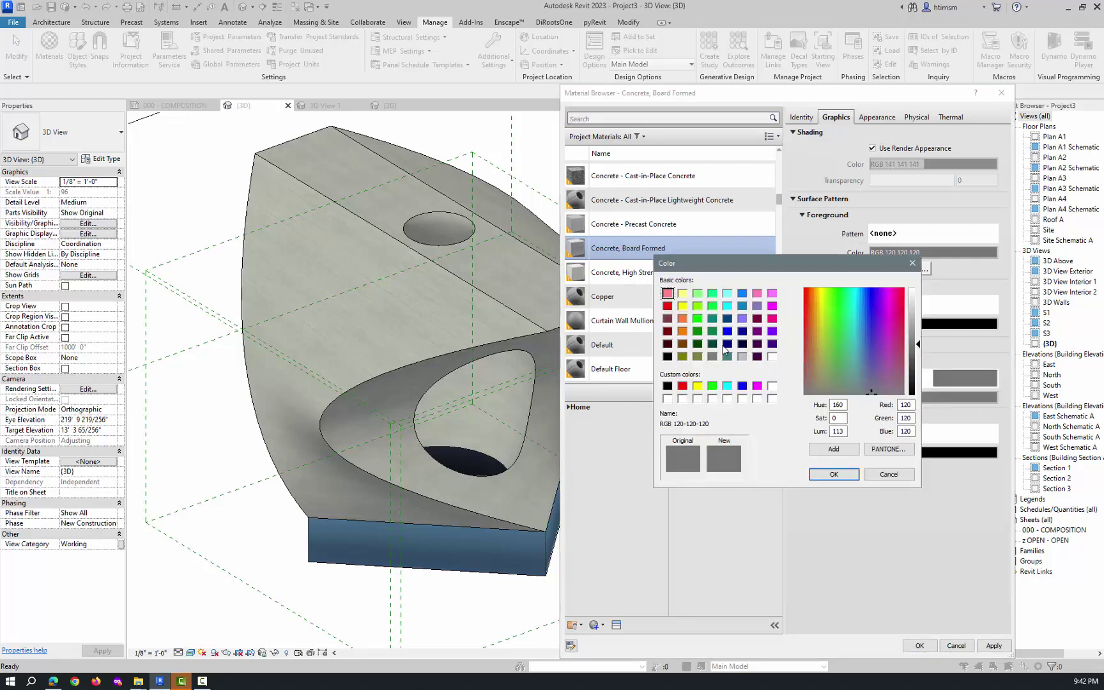
{"action": "left_click", "coordinate": [668, 357]}
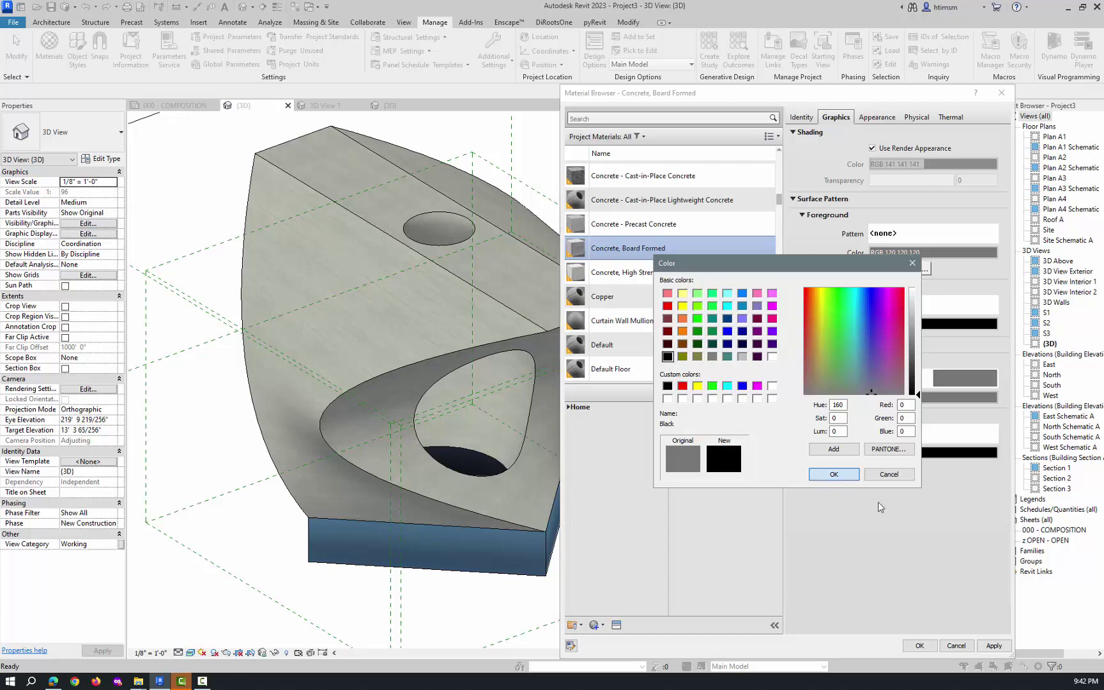
{"action": "left_click", "coordinate": [834, 474]}
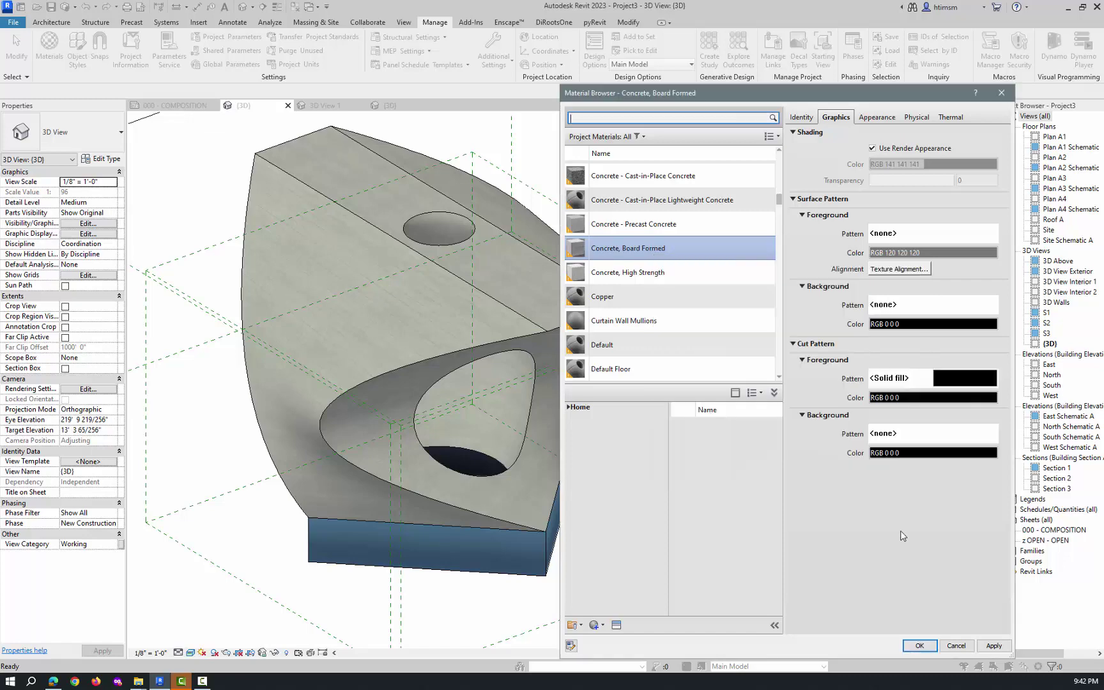
Step: Set the surface foreground pattern of Concrete, Board Formed to Diagonal down-small and accept the material changes
{"action": "left_click", "coordinate": [912, 234]}
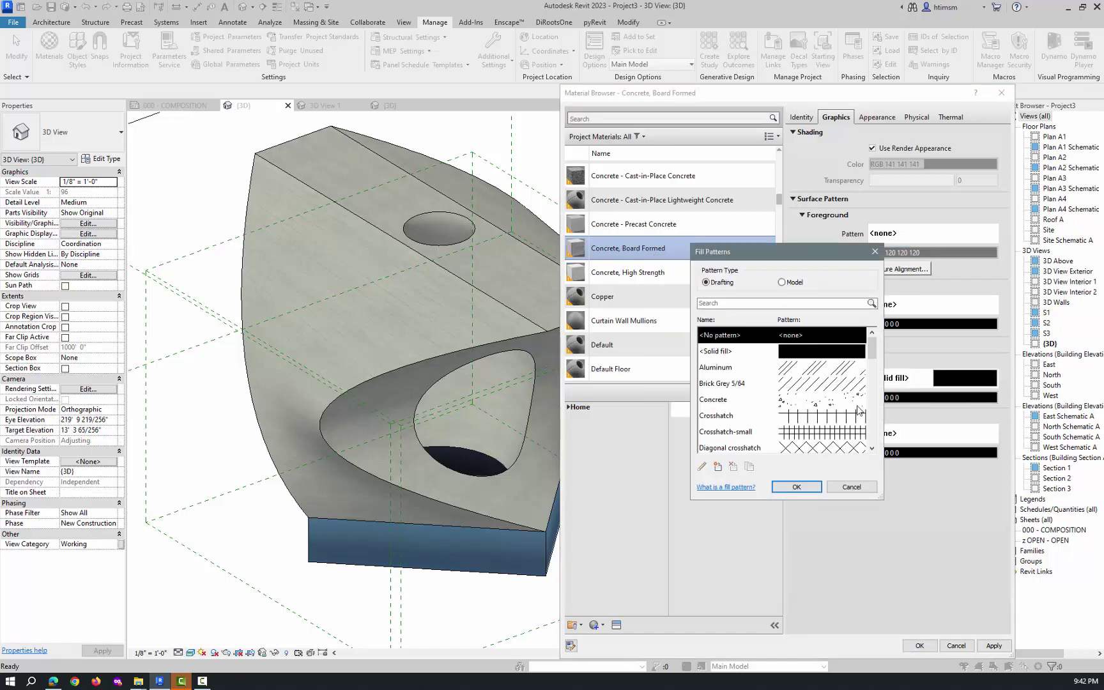
{"action": "left_click_drag", "start_coordinate": [873, 352], "coordinate": [872, 382]}
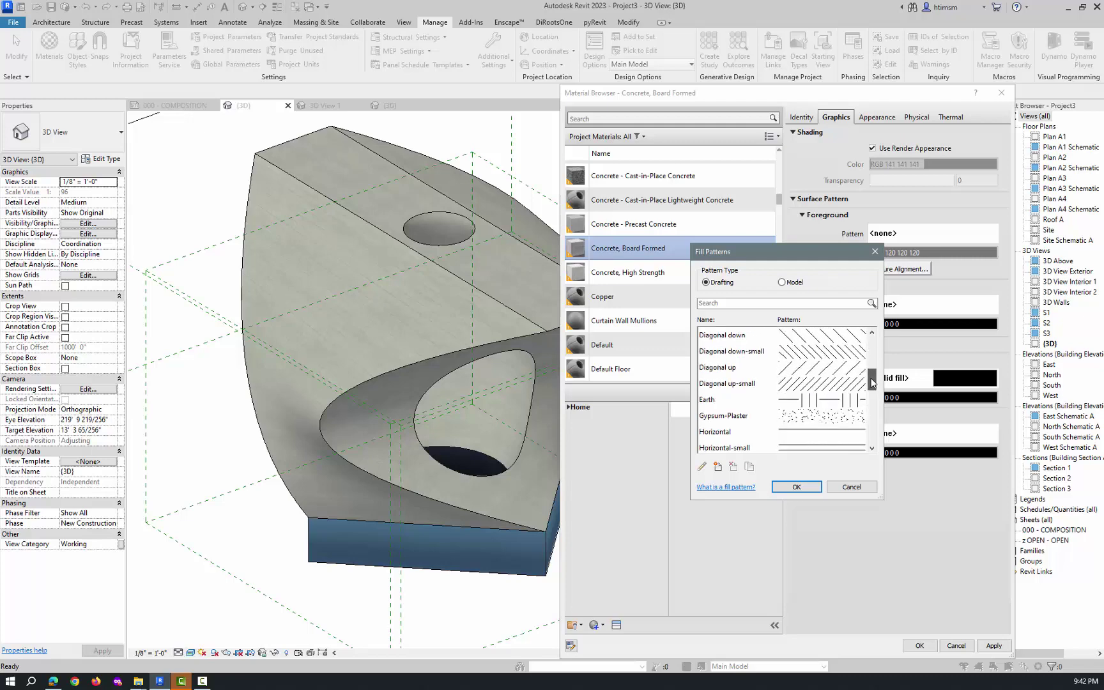
{"action": "left_click", "coordinate": [806, 360]}
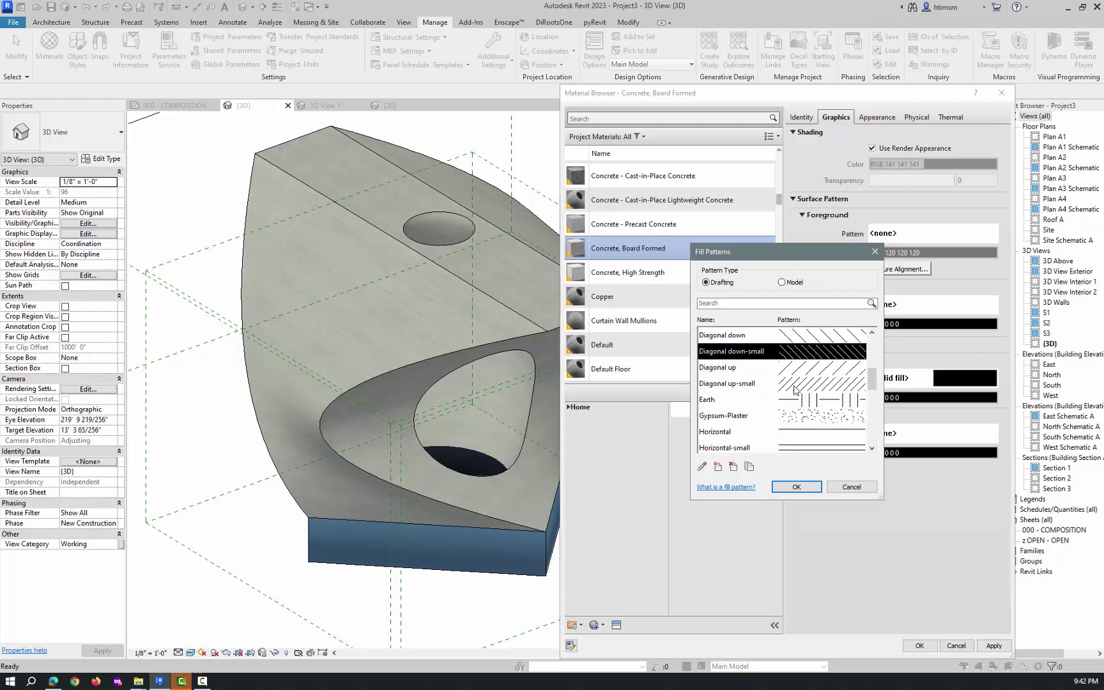
{"action": "left_click", "coordinate": [794, 487]}
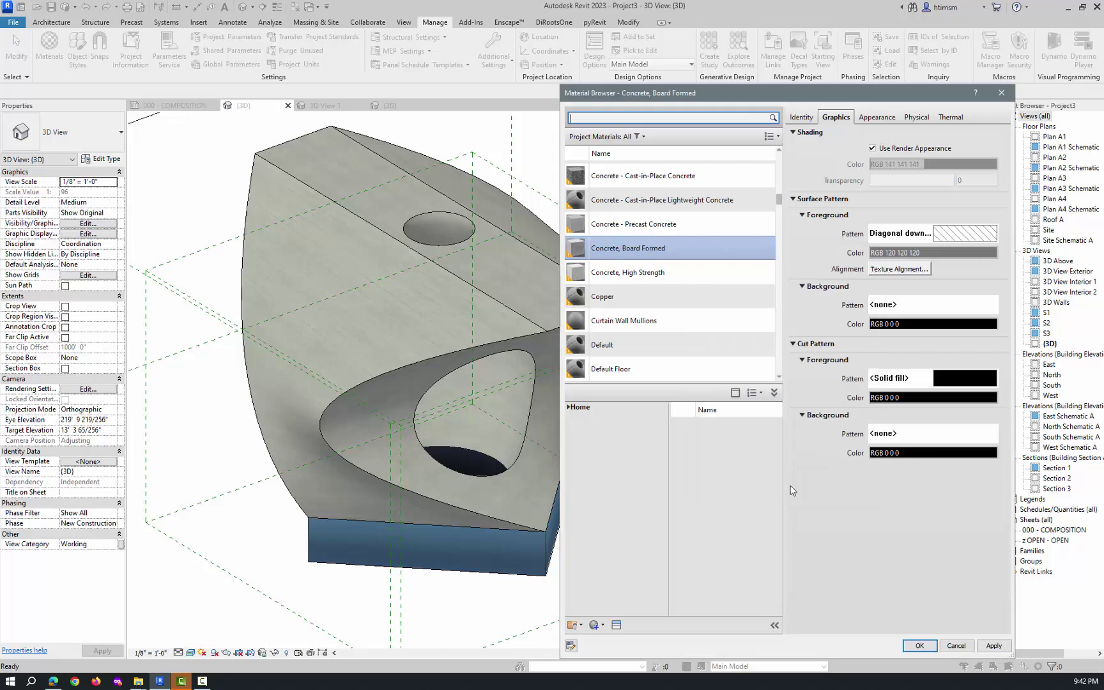
{"action": "left_click", "coordinate": [920, 645]}
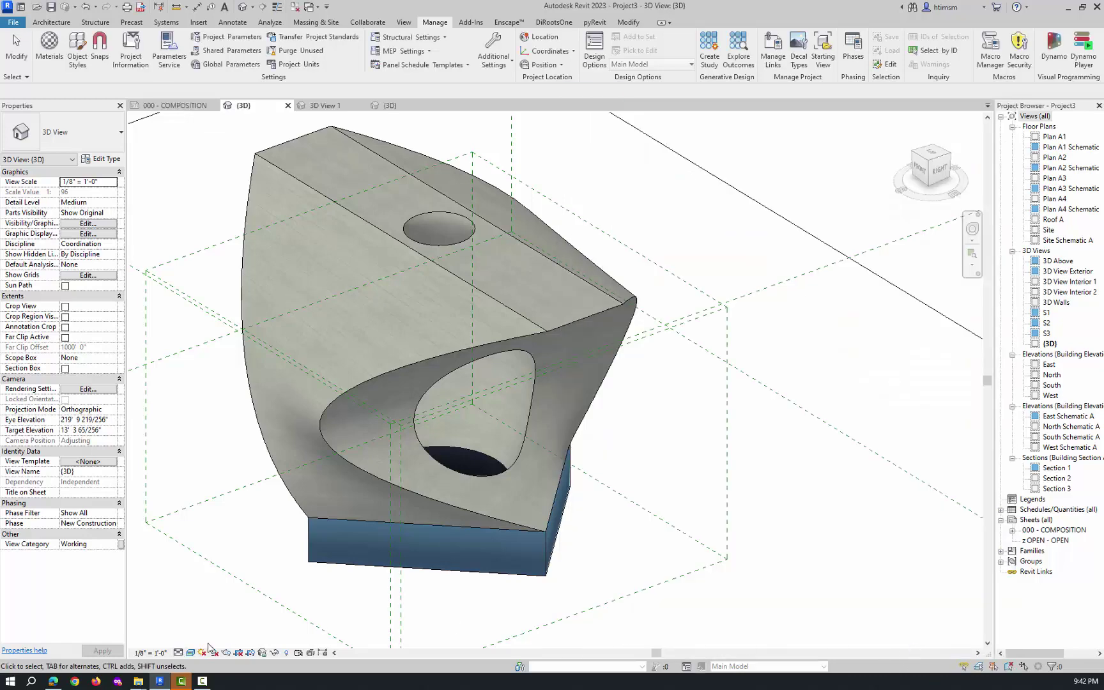
Step: Switch the 3D view to the Hidden Line visual style and inspect the surface pattern on the twisted form
{"action": "left_click", "coordinate": [191, 653]}
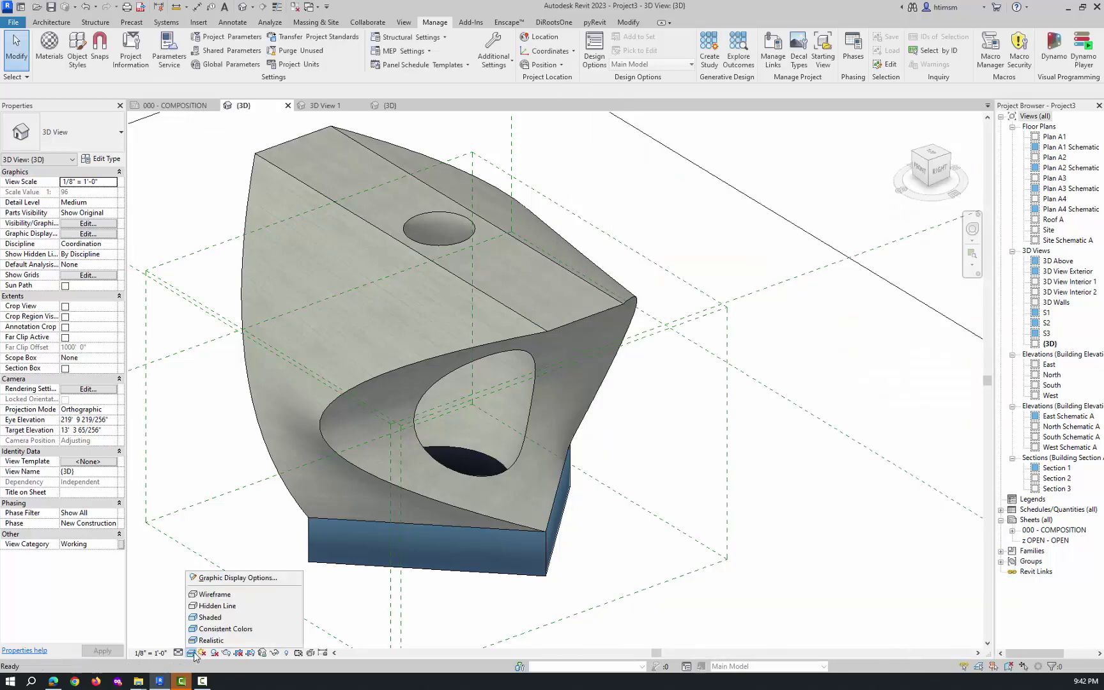
{"action": "left_click", "coordinate": [218, 605]}
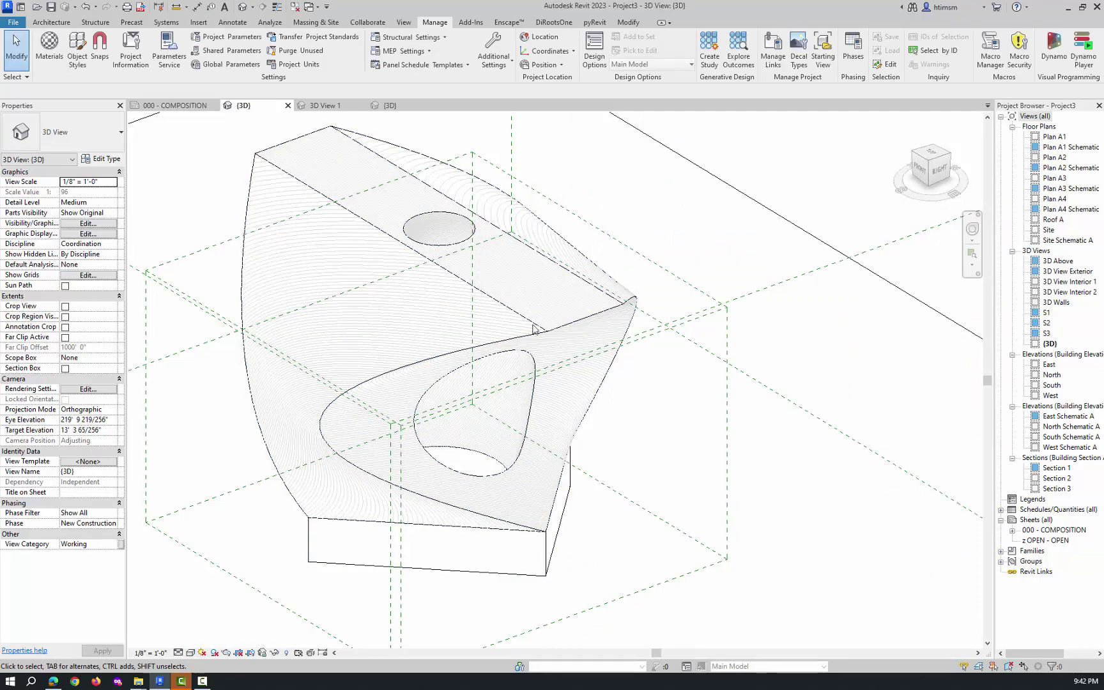
{"action": "scroll", "coordinate": [422, 246], "scroll_direction": "up", "scroll_amount": 5}
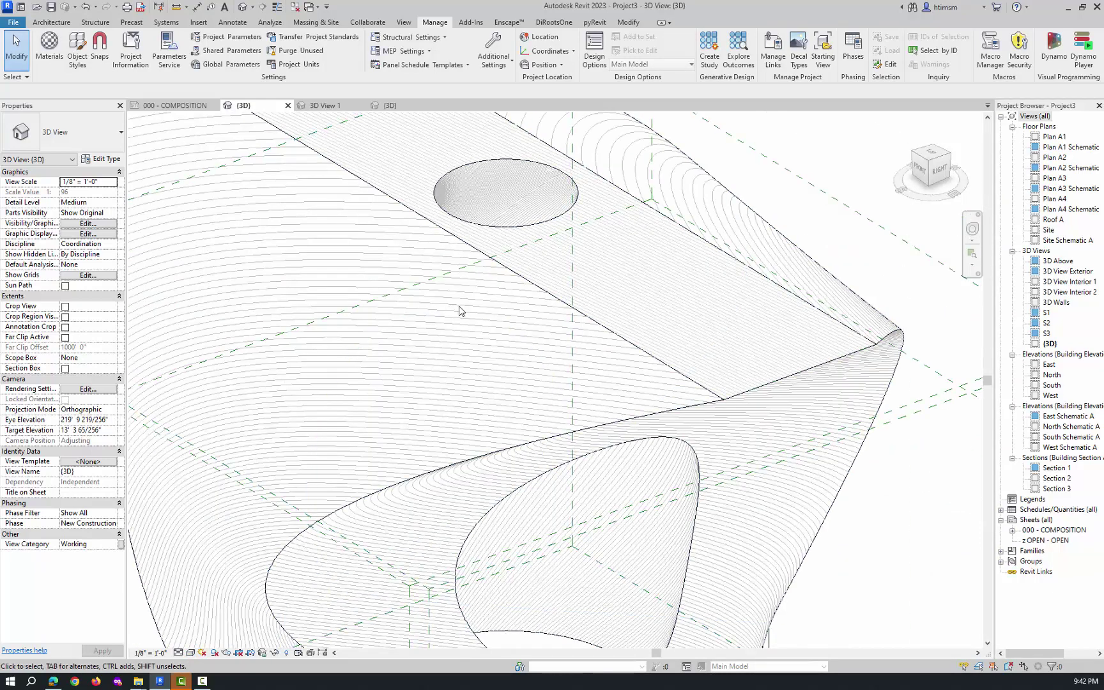
{"action": "scroll", "coordinate": [581, 299], "scroll_direction": "down", "scroll_amount": 5}
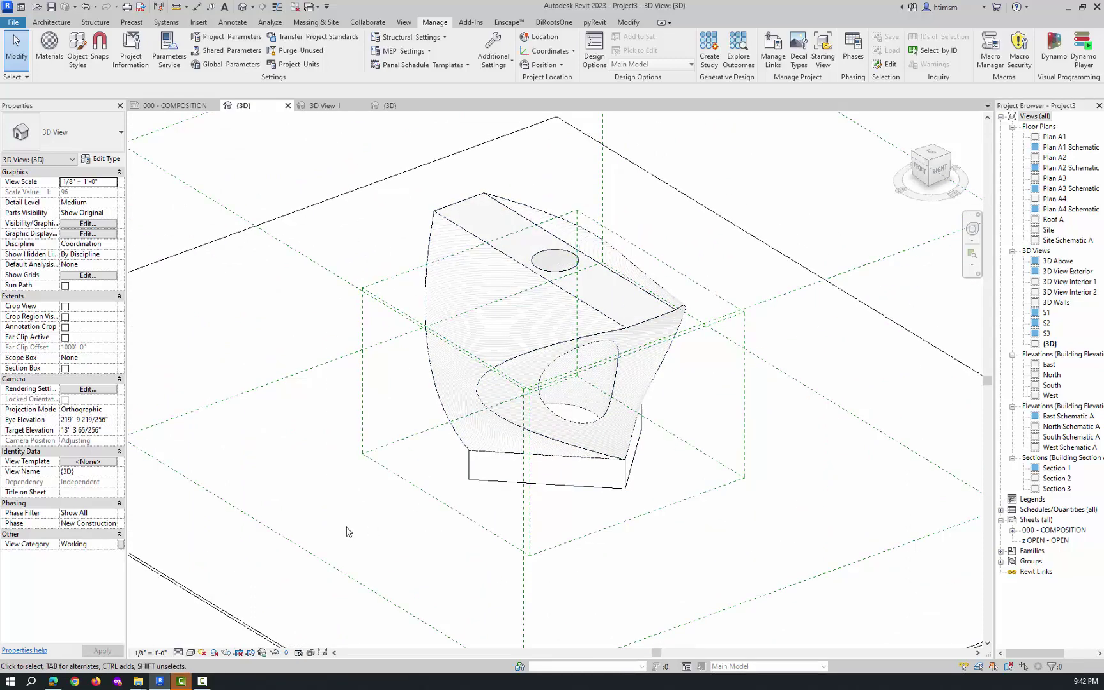
Step: Turn on the visibility of the Mass category in the 3D view's Visibility/Graphic Overrides
{"action": "key", "text": "v"}
{"action": "key", "text": "v"}
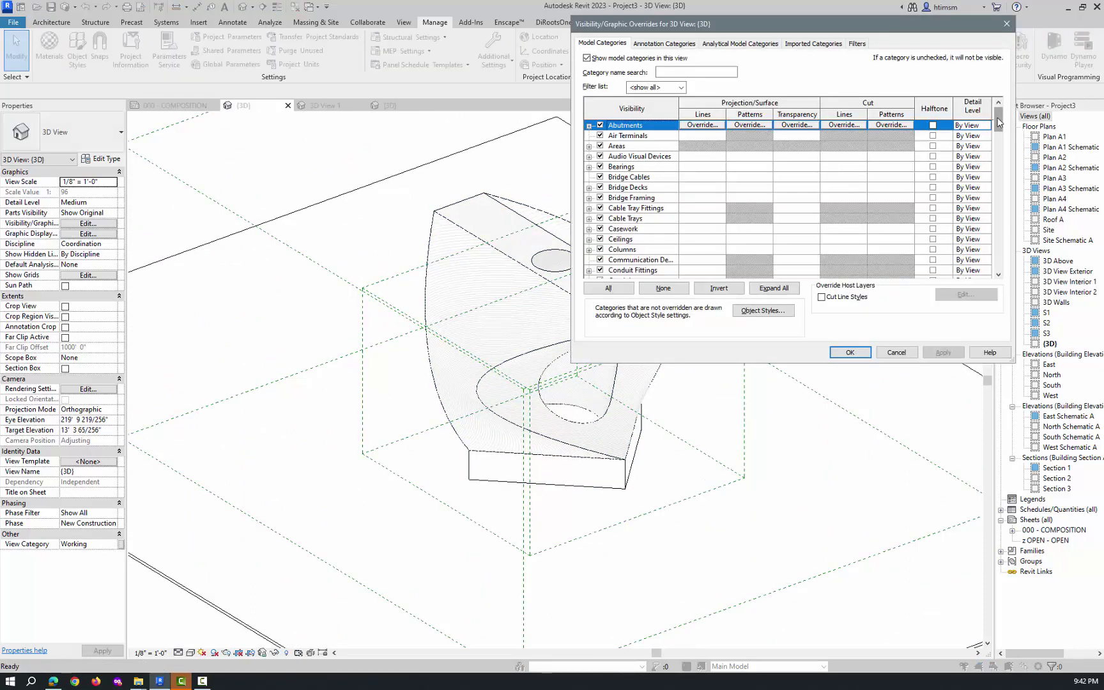
{"action": "left_click_drag", "start_coordinate": [1000, 122], "coordinate": [1000, 185]}
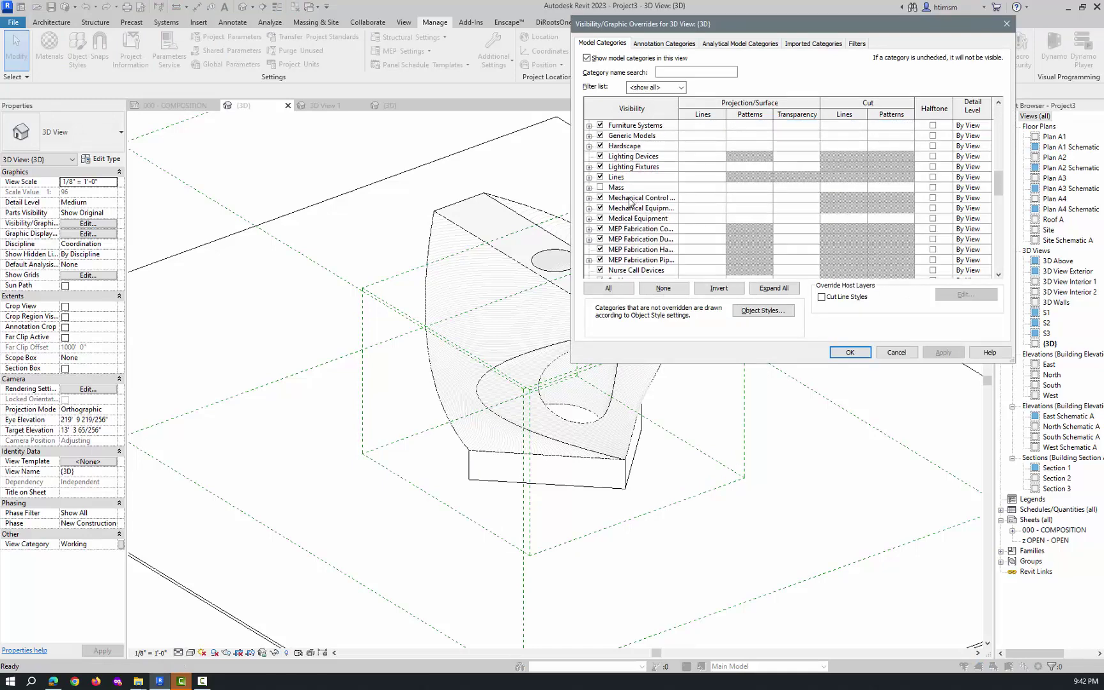
{"action": "left_click", "coordinate": [600, 187]}
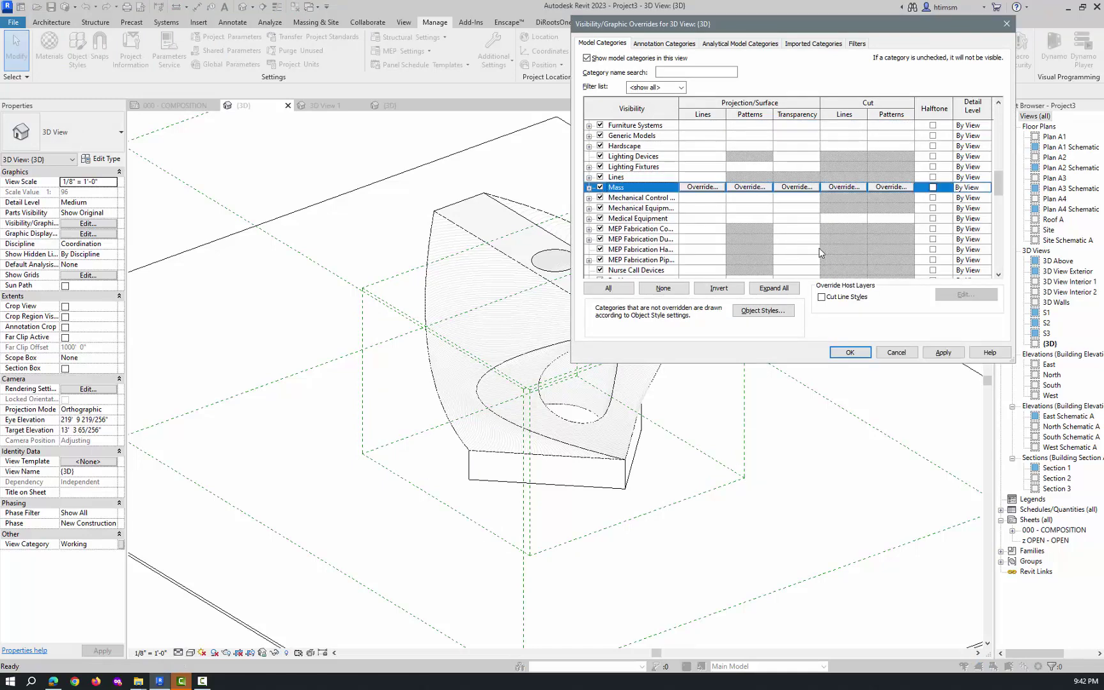
{"action": "left_click", "coordinate": [858, 353]}
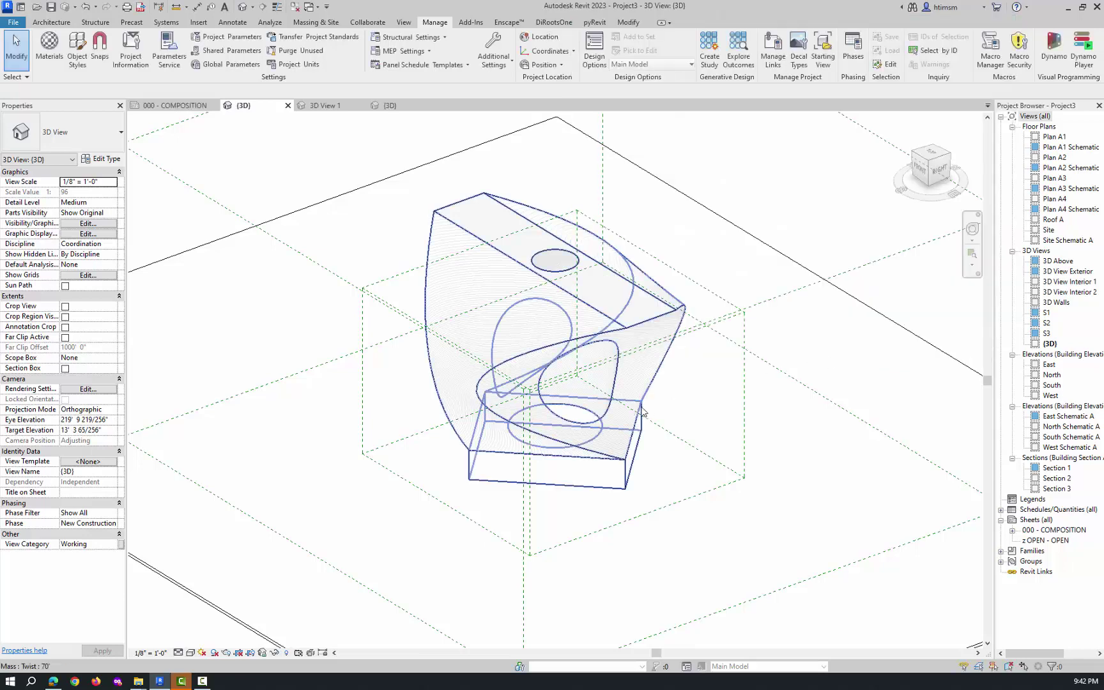
Step: Hide the green dashed lines around the twisted form and the large base floor in the 3D view
{"action": "left_click", "coordinate": [317, 271]}
{"action": "key", "text": "Delete"}
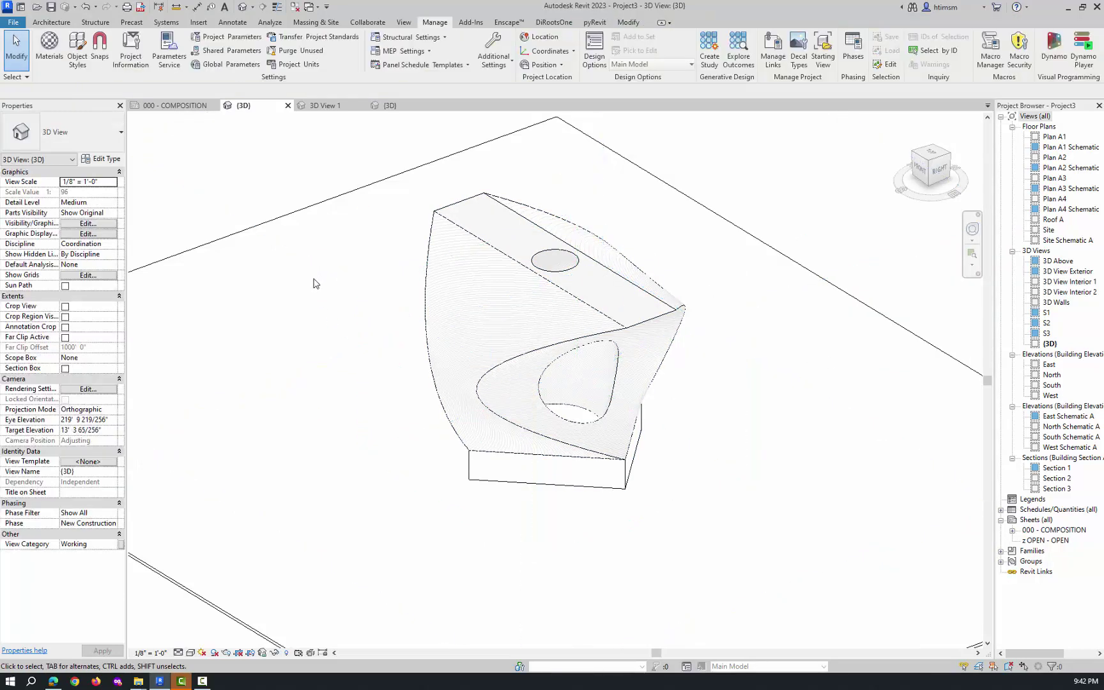
{"action": "left_click", "coordinate": [199, 256]}
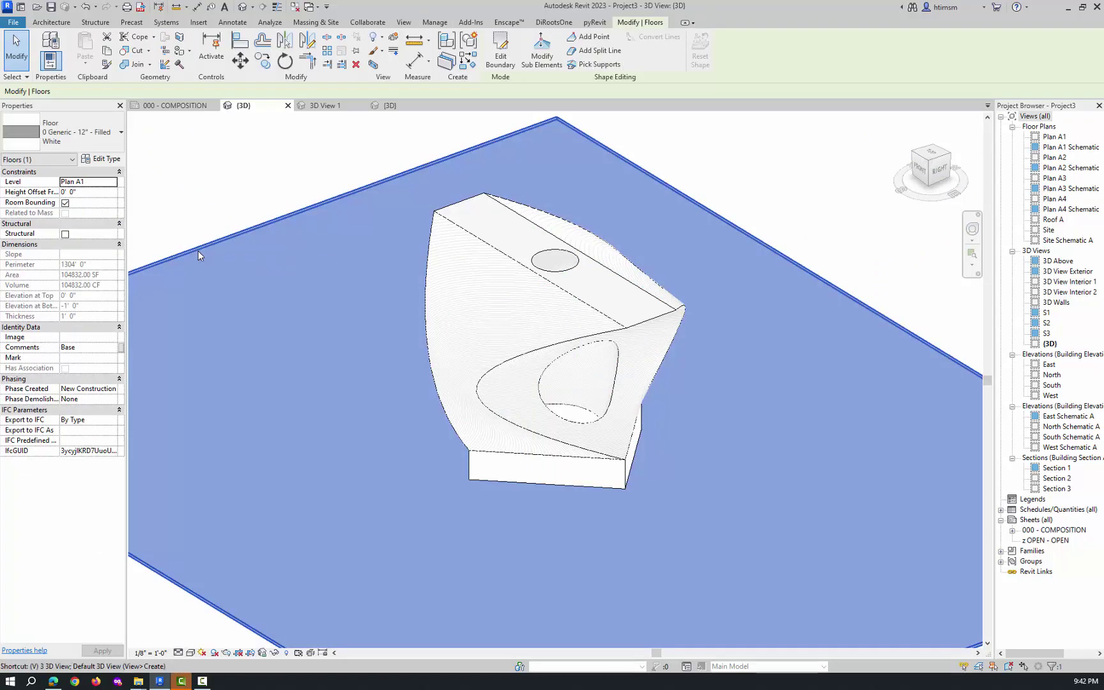
{"action": "key", "text": "Delete"}
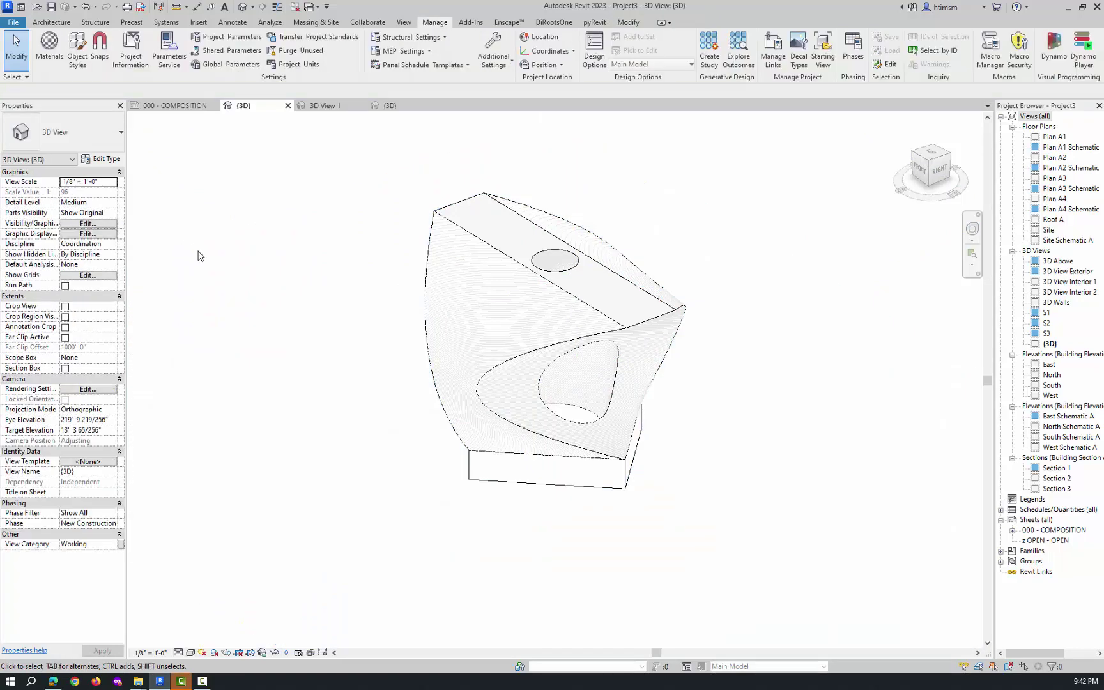
Step: Enable the section box and pull its top face down and one side face inward to cut through the Twist mass
{"action": "left_click", "coordinate": [65, 369]}
{"action": "left_click", "coordinate": [668, 211]}
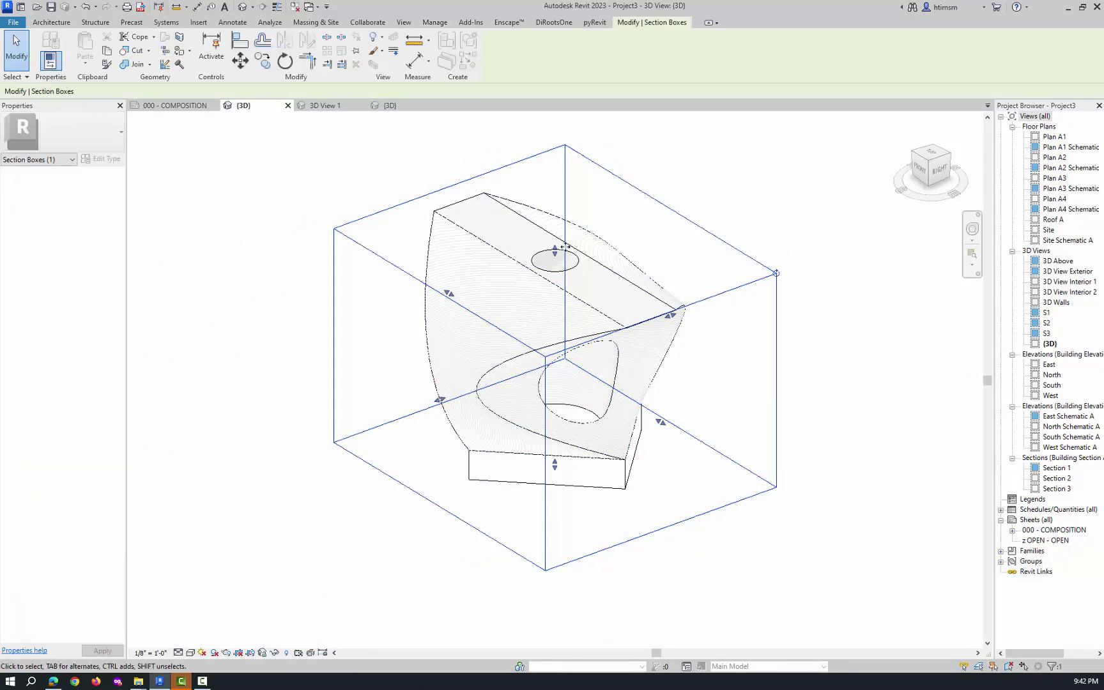
{"action": "mouse_move", "coordinate": [555, 259]}
{"action": "left_mouse_down"}
{"action": "mouse_move", "coordinate": [564, 352]}
{"action": "mouse_move", "coordinate": [555, 384]}
{"action": "mouse_move", "coordinate": [549, 275]}
{"action": "left_mouse_up"}
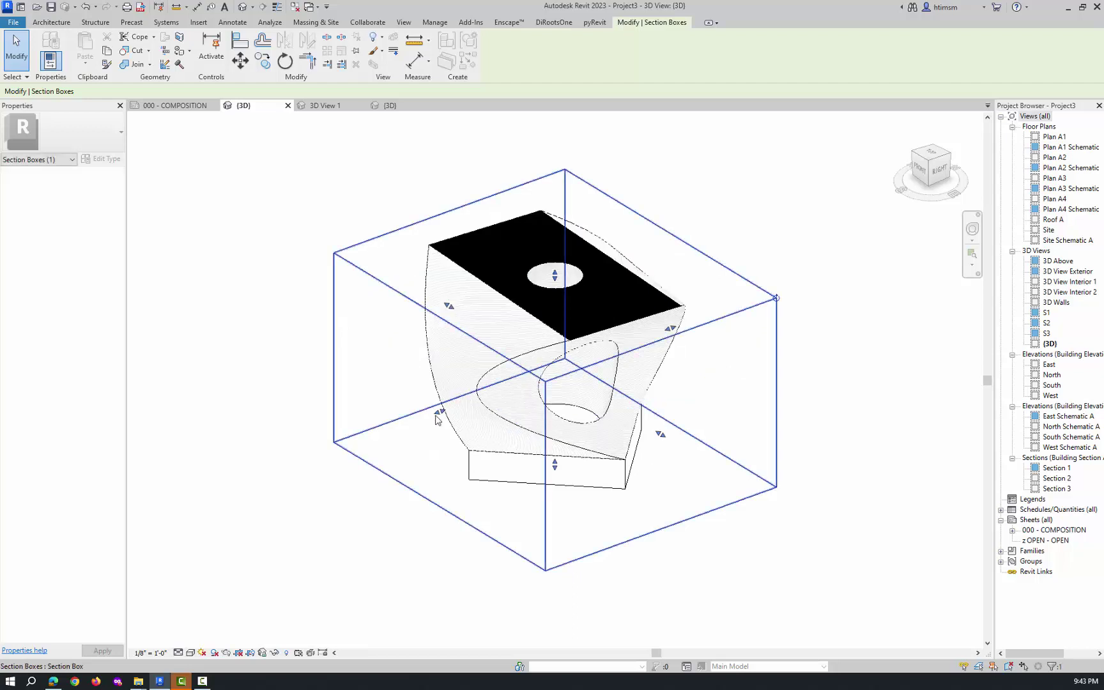
{"action": "left_click_drag", "start_coordinate": [438, 414], "coordinate": [534, 377]}
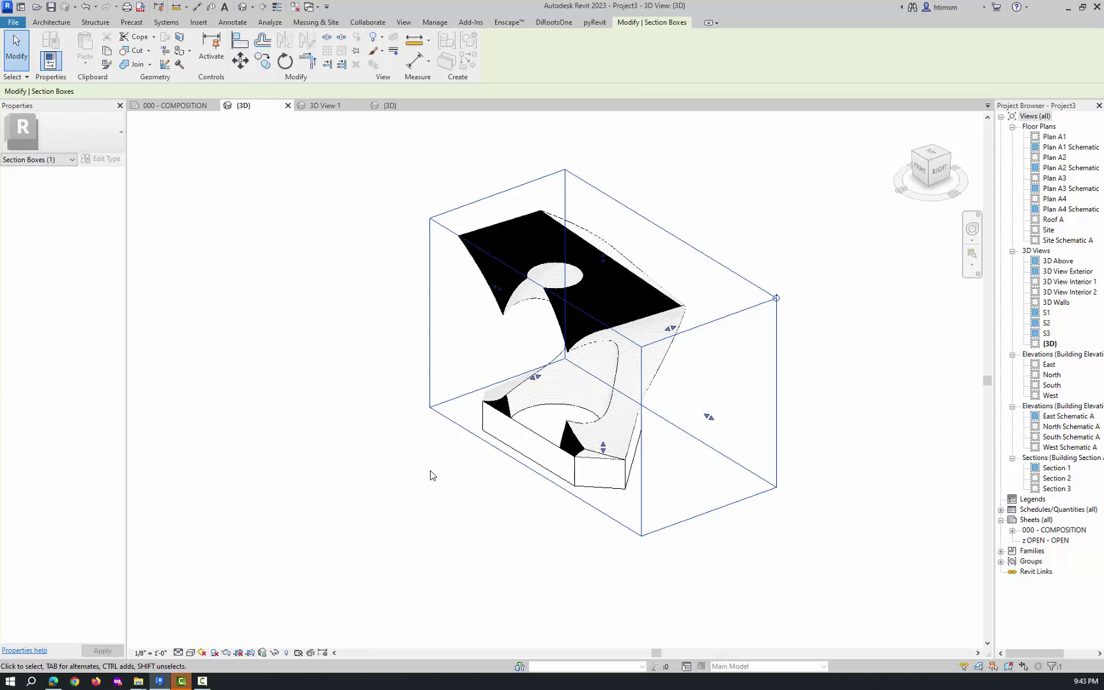
Step: Open the Material Browser and review the appearance and graphics settings of Concrete, Board Formed
{"action": "key", "text": "m"}
{"action": "key", "text": "a"}
{"action": "key", "text": "t"}
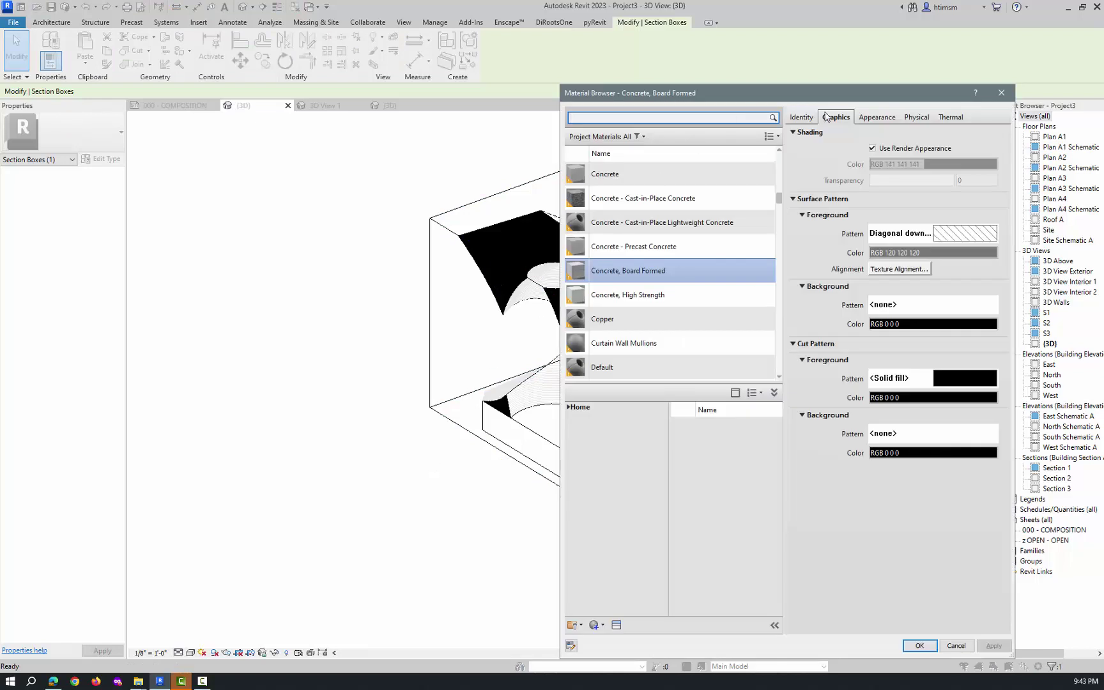
{"action": "left_click", "coordinate": [877, 117]}
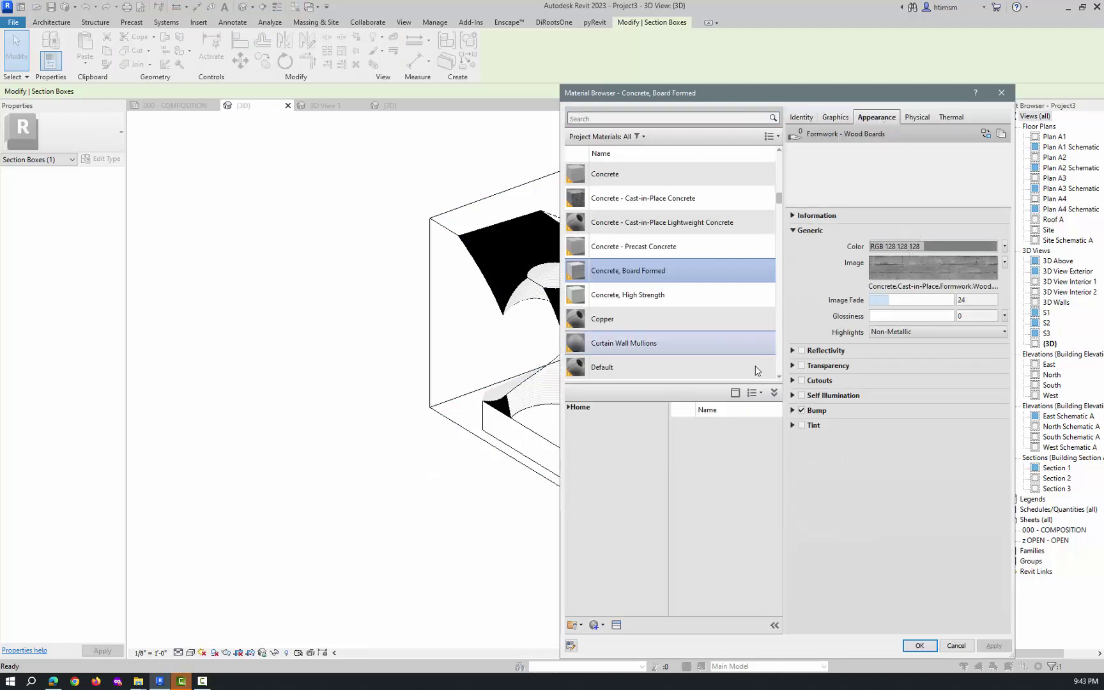
{"action": "left_click", "coordinate": [836, 116]}
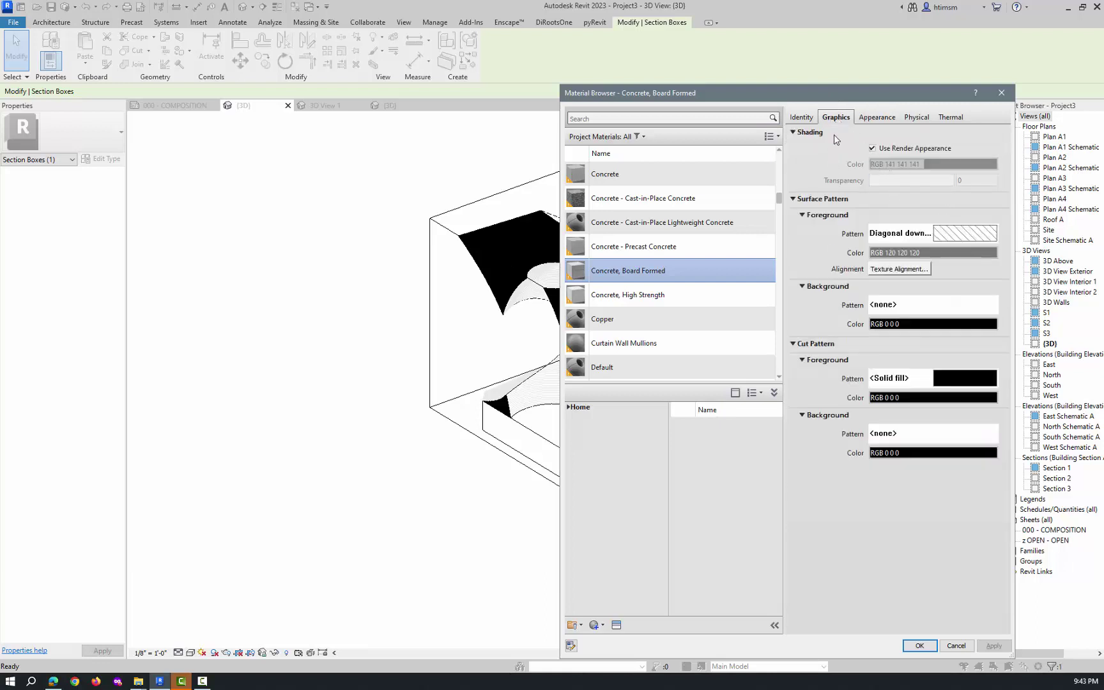